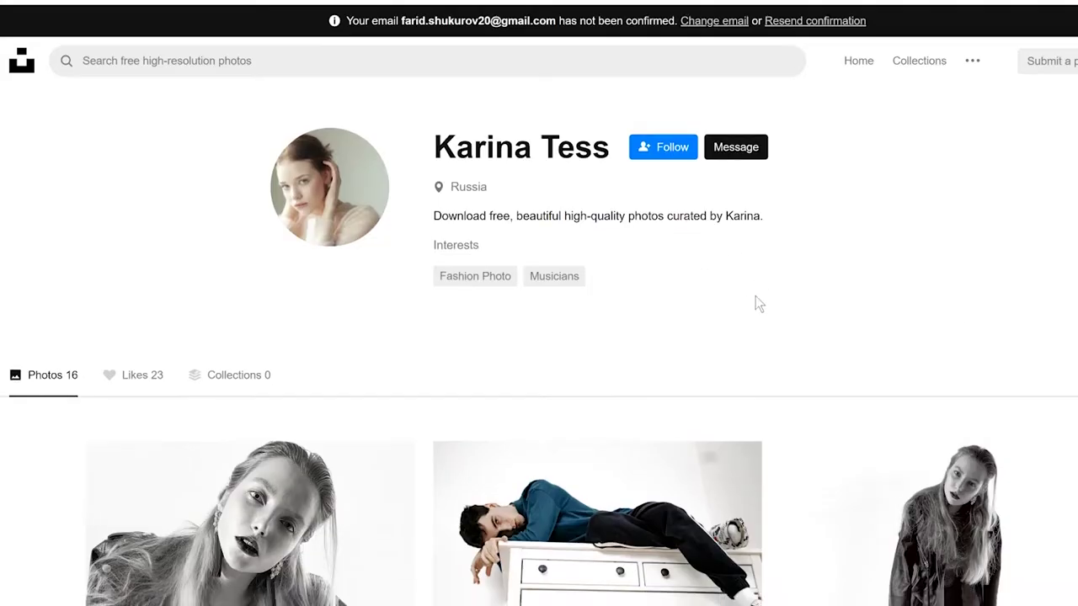
# Browse the photographer's Unsplash grid and open the pink neon portrait of a woman
pyautogui.scroll(-3, 756, 296)
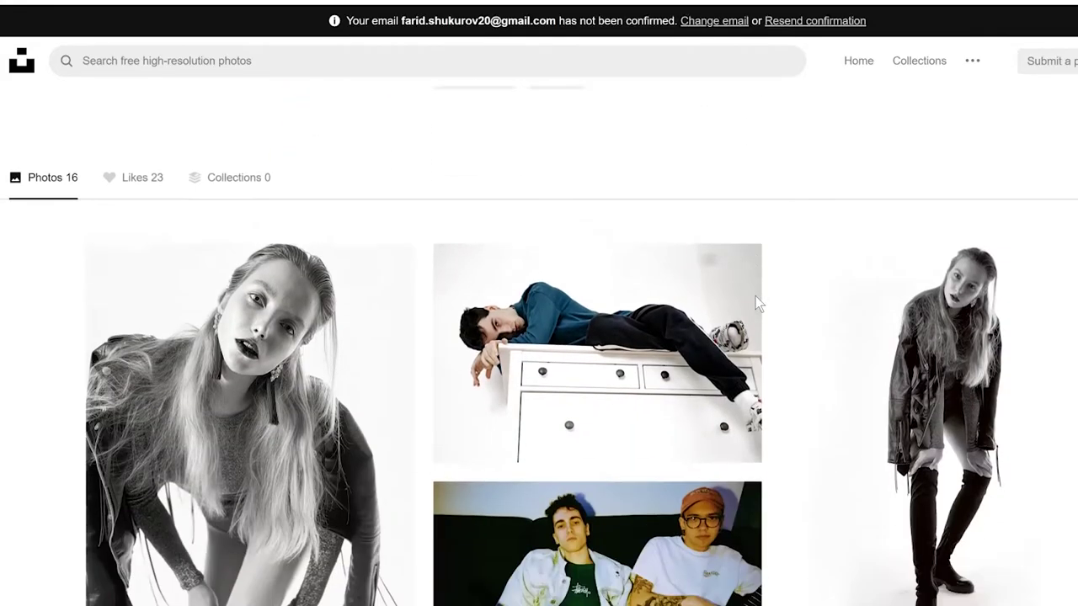
pyautogui.scroll(-5, 755, 295)
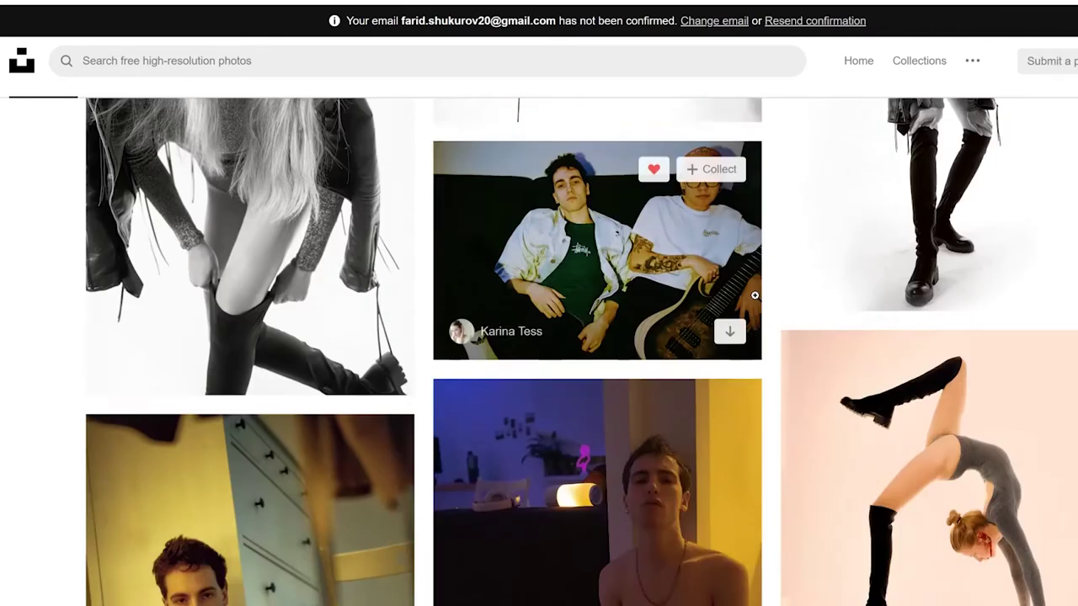
pyautogui.scroll(-10, 757, 296)
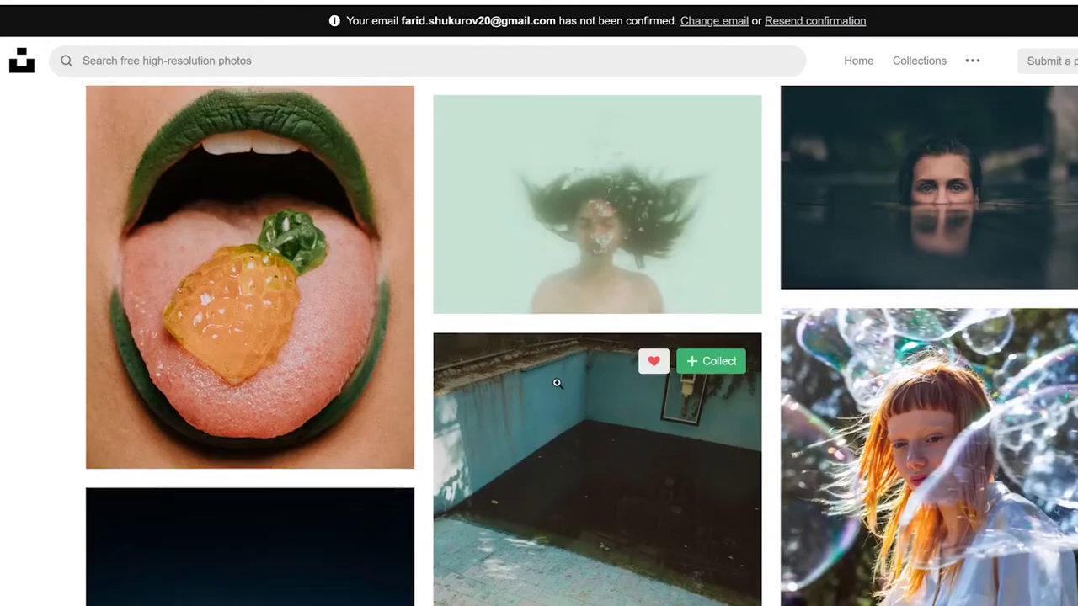
pyautogui.scroll(6, 556, 380)
pyautogui.scroll(4, 557, 383)
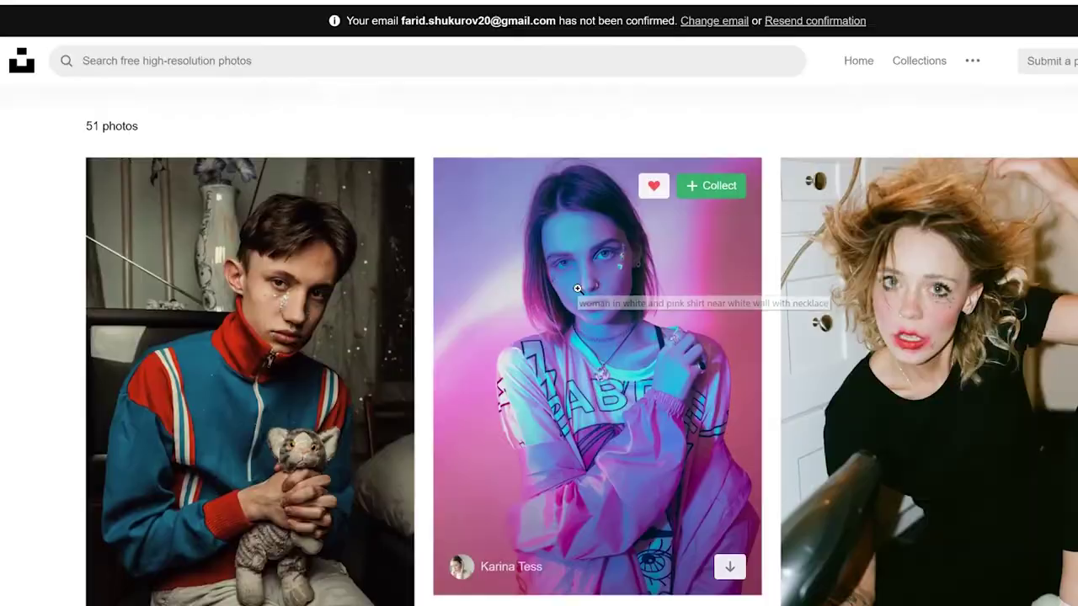
pyautogui.click(559, 295)
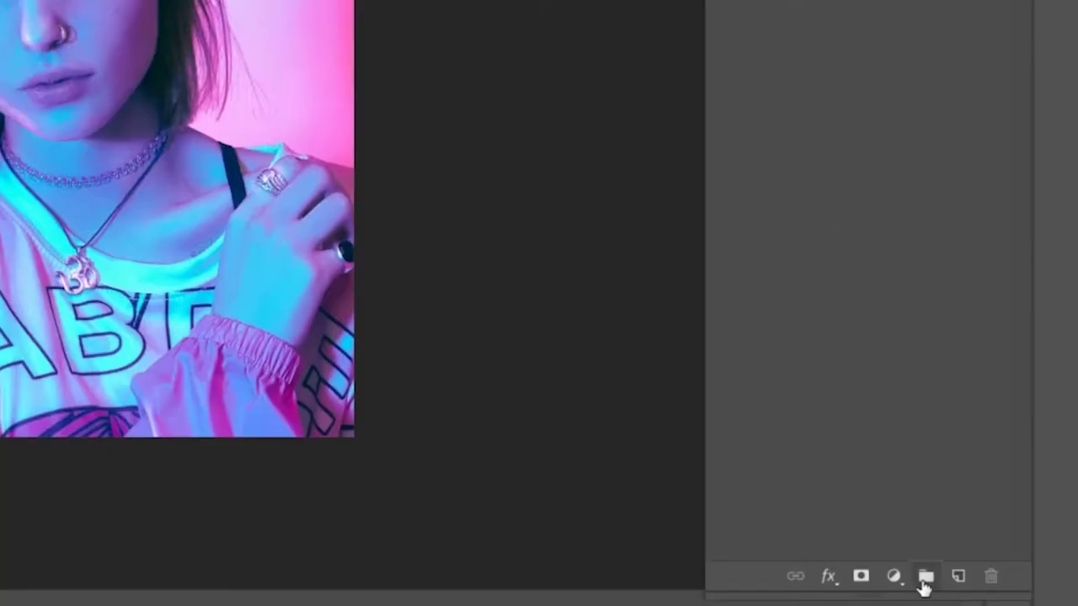
# Add a Hue/Saturation adjustment layer and drag its Hue slider to tint the photo green-cyan
pyautogui.click(895, 576)
pyautogui.click(900, 340)
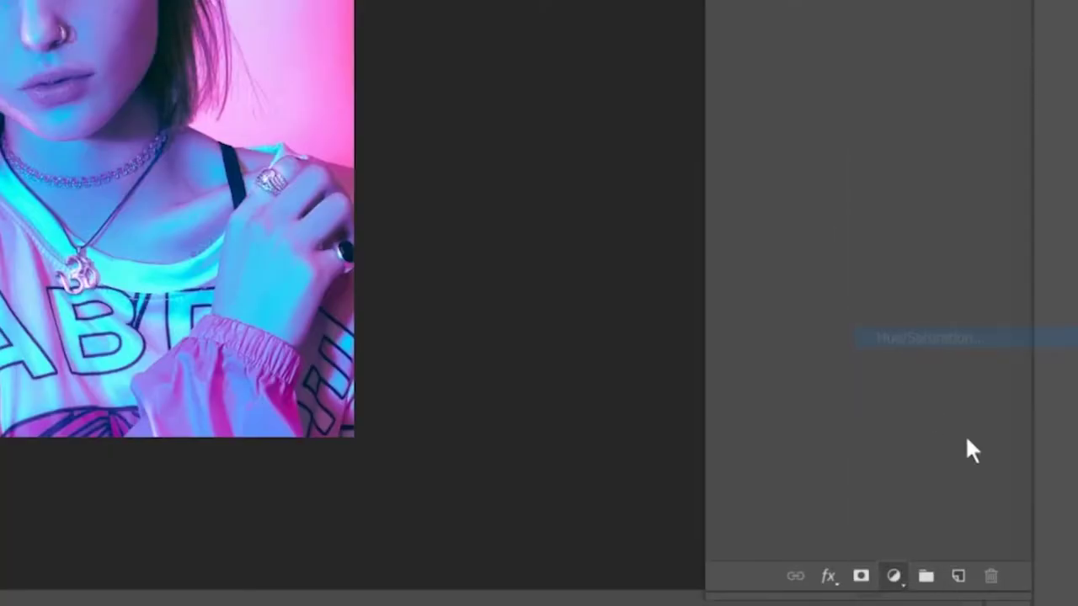
pyautogui.moveTo(802, 79); pyautogui.dragTo(949, 217)
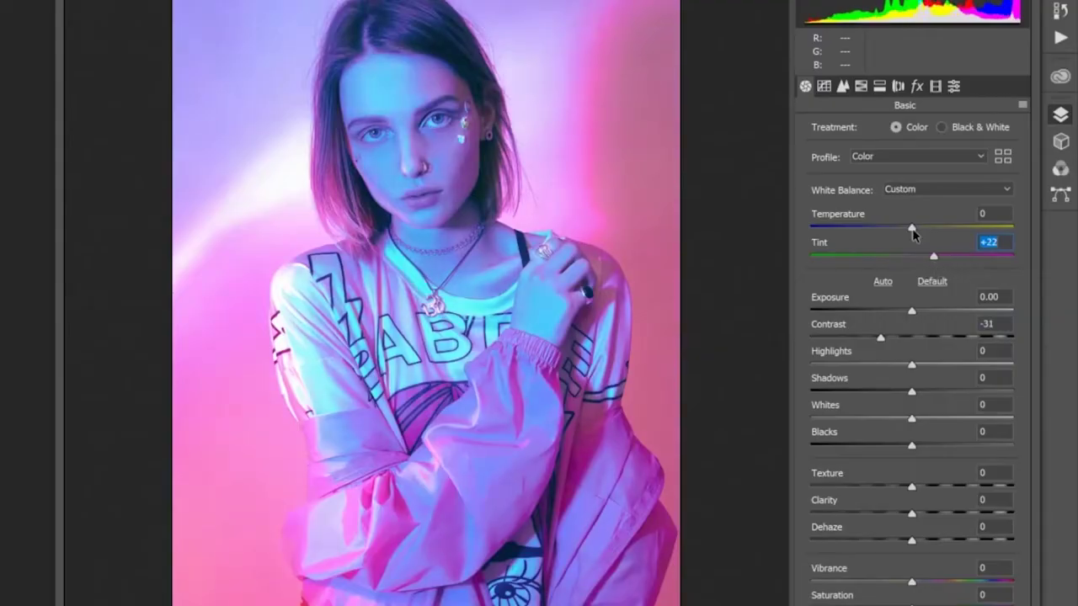
# Drag Camera Raw's Temperature slider up to +43
pyautogui.moveTo(941, 229); pyautogui.dragTo(953, 229)
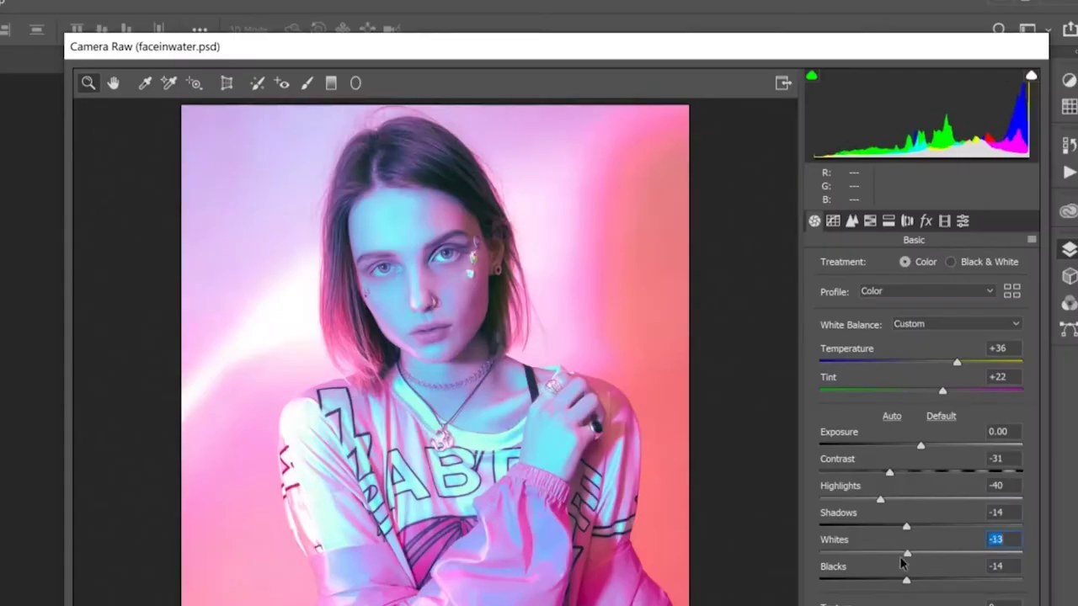
# Drag the Camera Raw Whites slider down to -28
pyautogui.moveTo(884, 558); pyautogui.dragTo(899, 528)
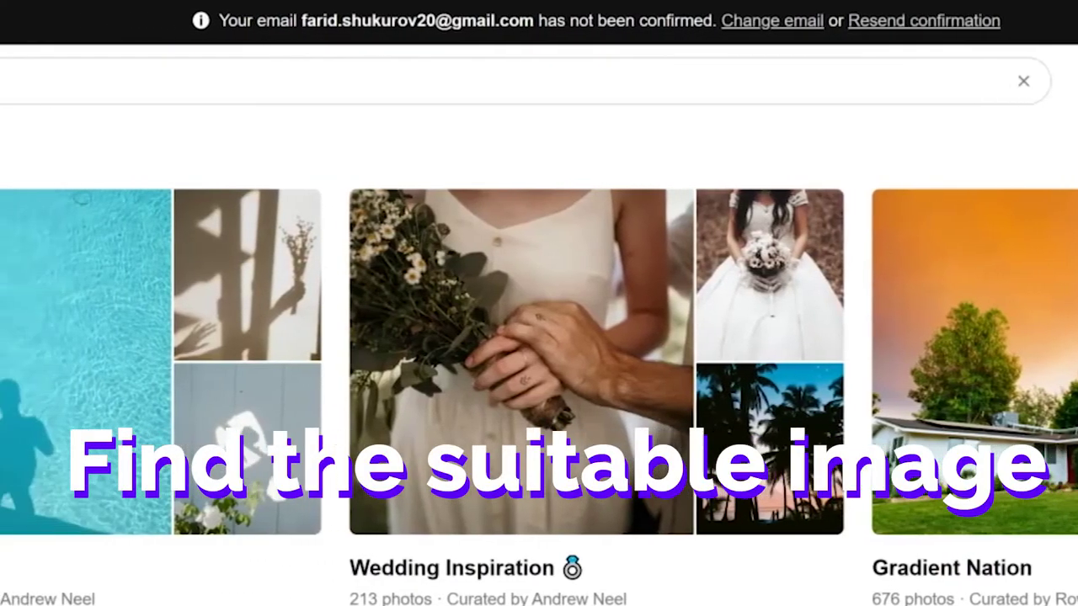
# Search Unsplash for 'keyboard' and scroll the results to the red-lit keyboard photo
pyautogui.write('keyboa')
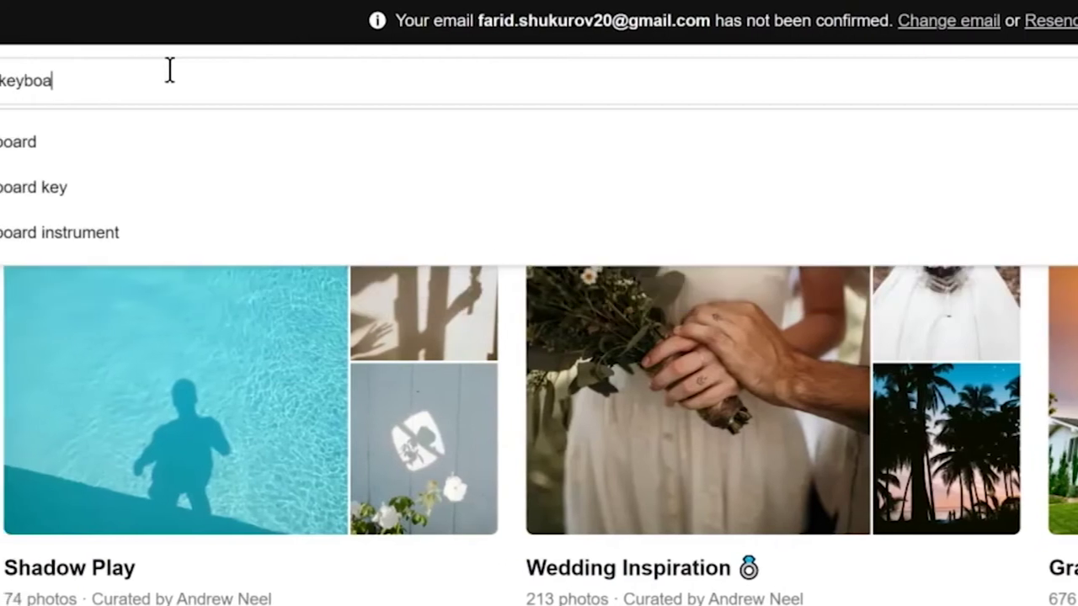
pyautogui.write('rd')
pyautogui.press('Return')
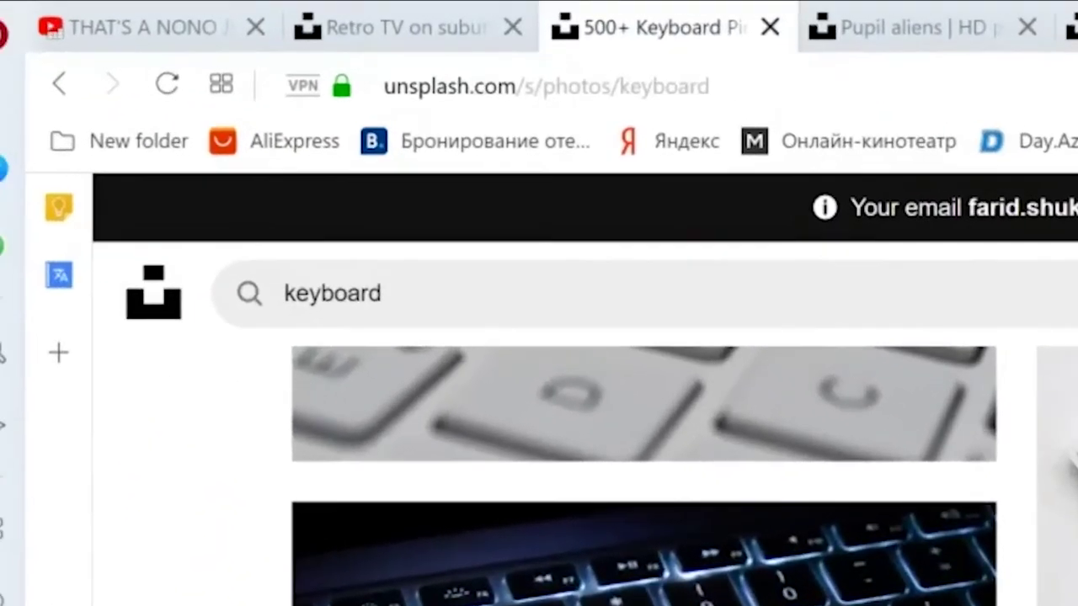
pyautogui.scroll(2, 394, 346)
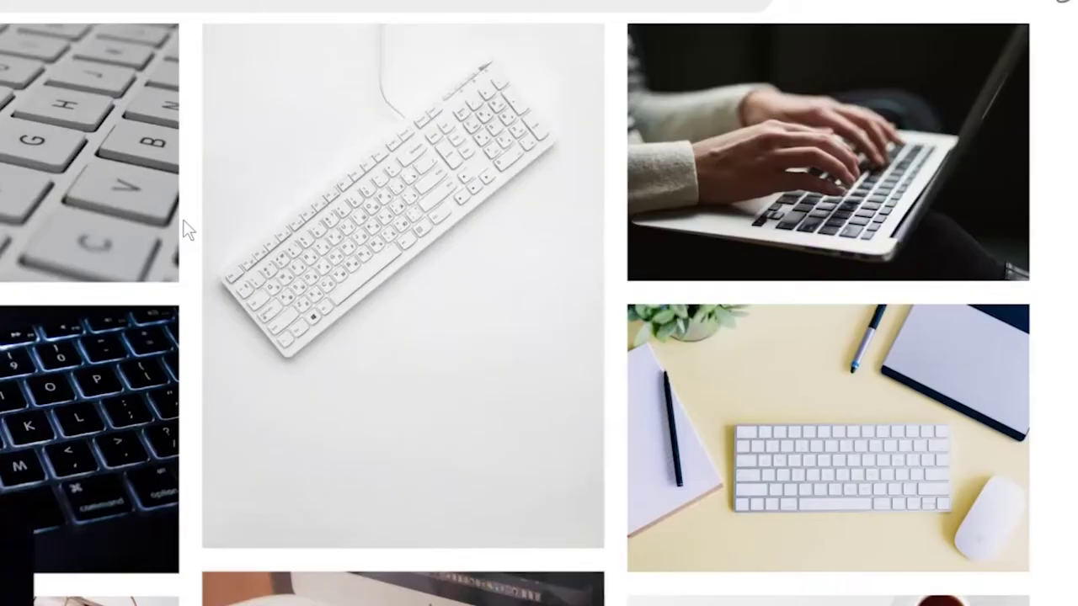
pyautogui.scroll(-3, 745, 487)
pyautogui.scroll(-6, 734, 342)
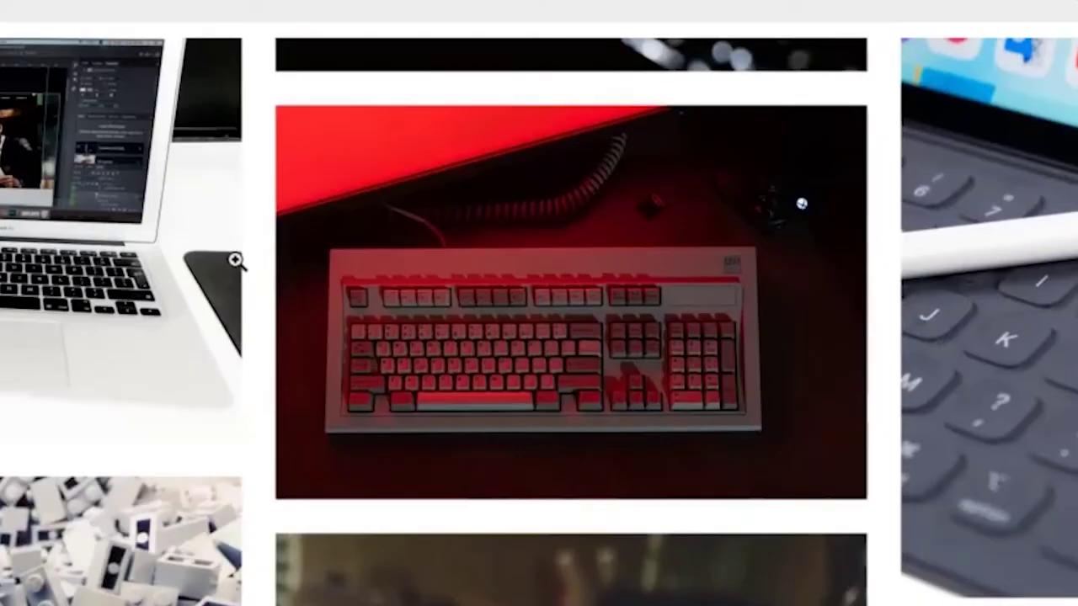
# Open the red keyboard photo and marquee-select its main block of letter keys
pyautogui.moveTo(800, 463)
pyautogui.click(500, 380)
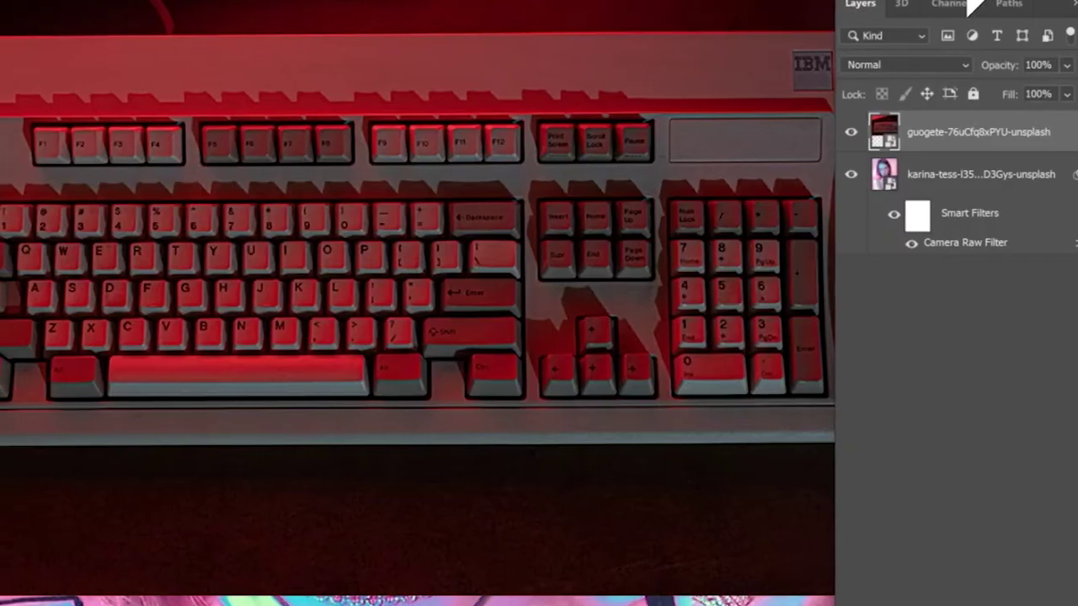
pyautogui.moveTo(0, 398); pyautogui.dragTo(522, 202)
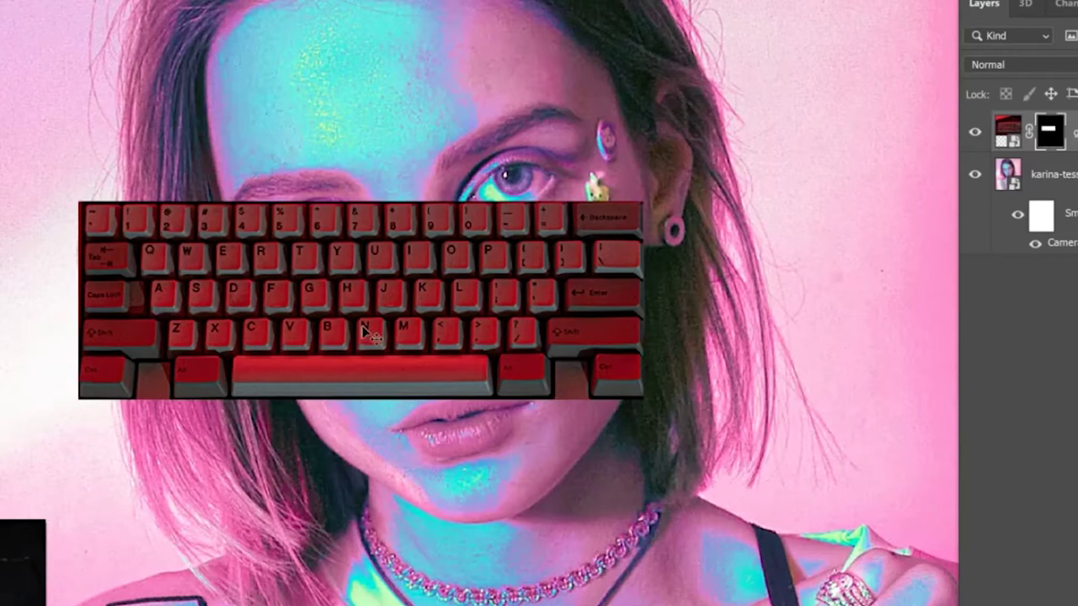
# Drag the cut-out keyboard piece down over the woman's nose and mouth
pyautogui.moveTo(366, 333); pyautogui.dragTo(531, 386)
pyautogui.scroll(-3, 502, 320)
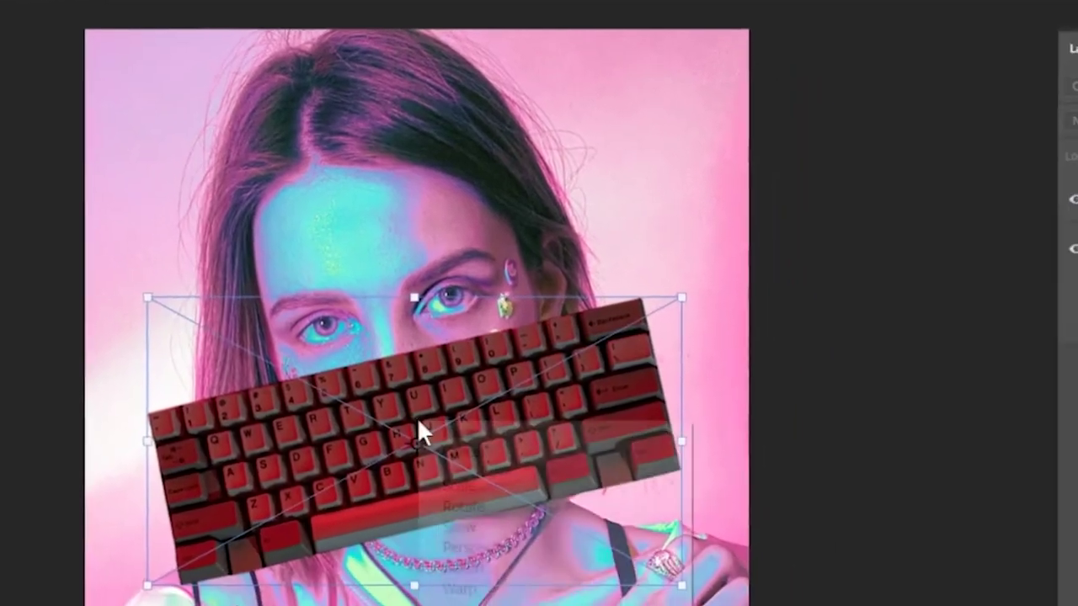
# Warp the keyboard, reshaping its left side and pulling in its right corners to curve it
pyautogui.rightClick(485, 549)
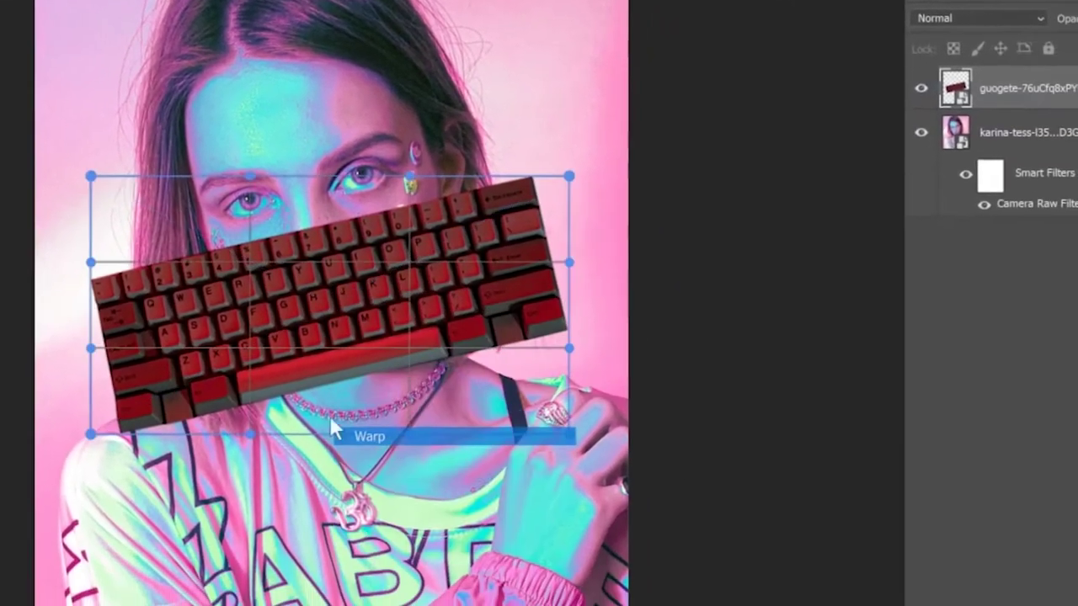
pyautogui.click(389, 442)
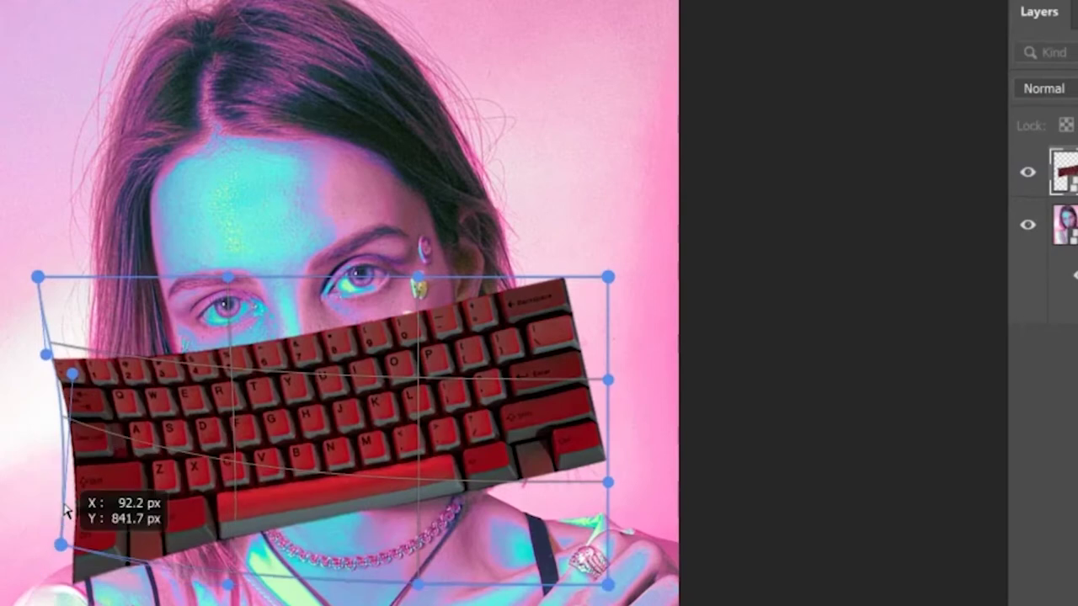
pyautogui.moveTo(74, 333); pyautogui.dragTo(159, 448)
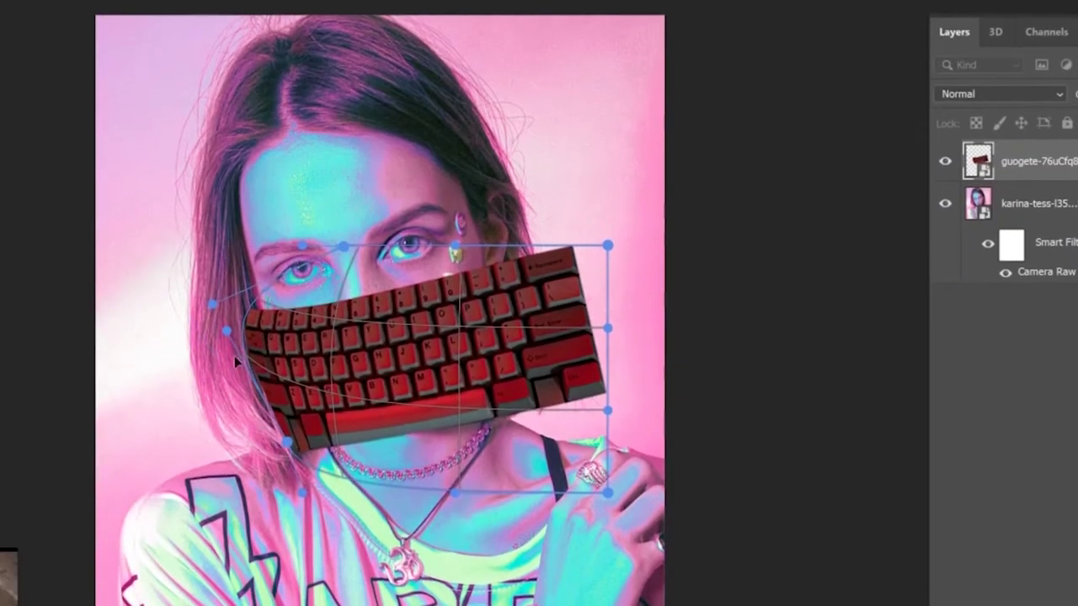
pyautogui.moveTo(607, 245); pyautogui.dragTo(529, 242)
pyautogui.moveTo(603, 450); pyautogui.dragTo(528, 370)
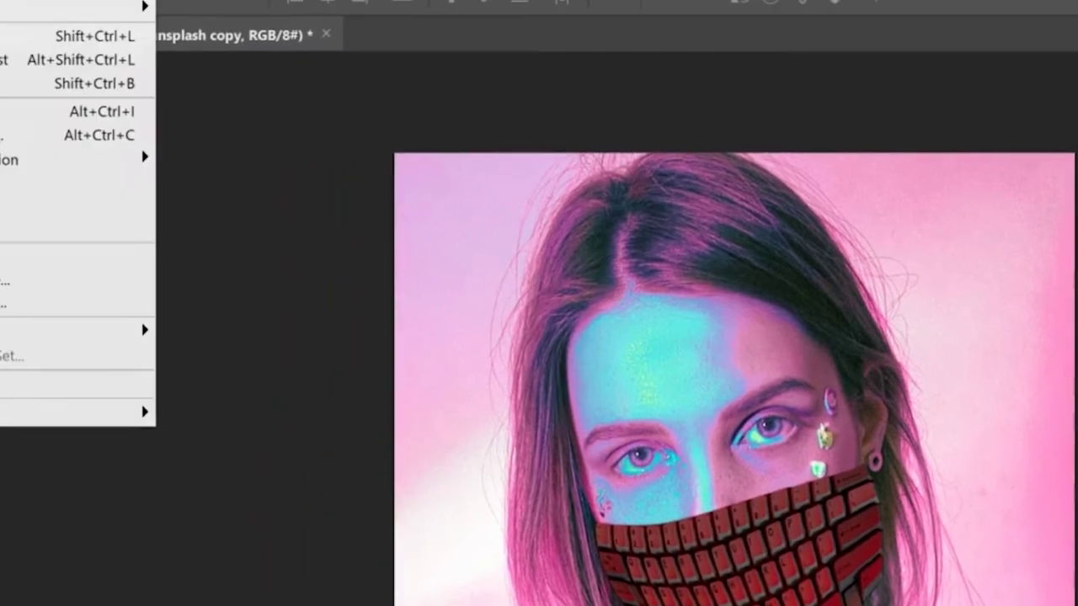
# Apply Match Color to the keyboard layer, using the portrait layer as the source
pyautogui.moveTo(101, 7)
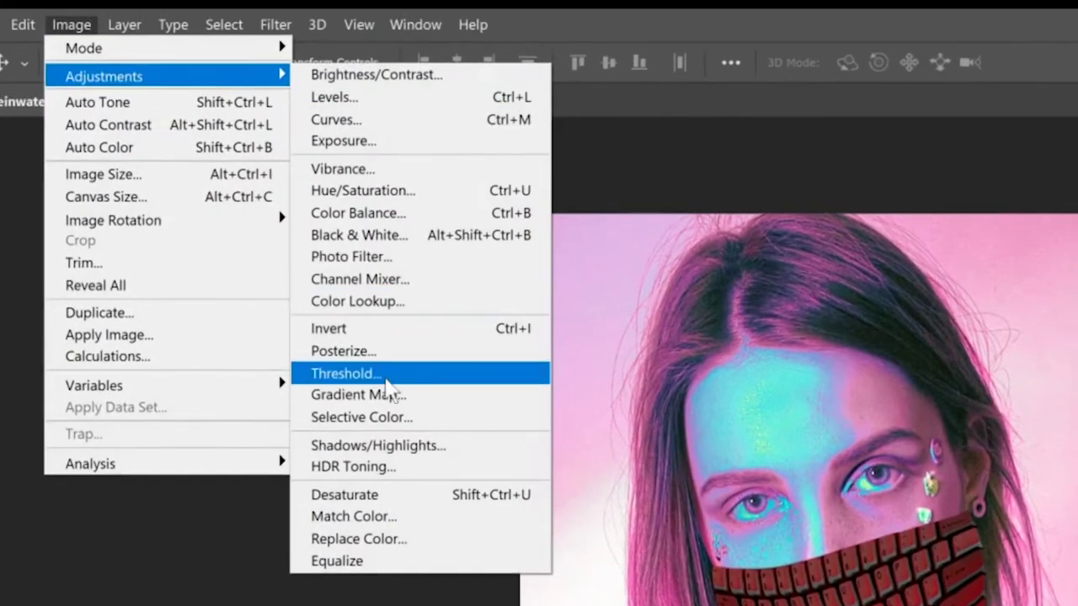
pyautogui.click(397, 518)
pyautogui.moveTo(457, 108); pyautogui.dragTo(528, 30)
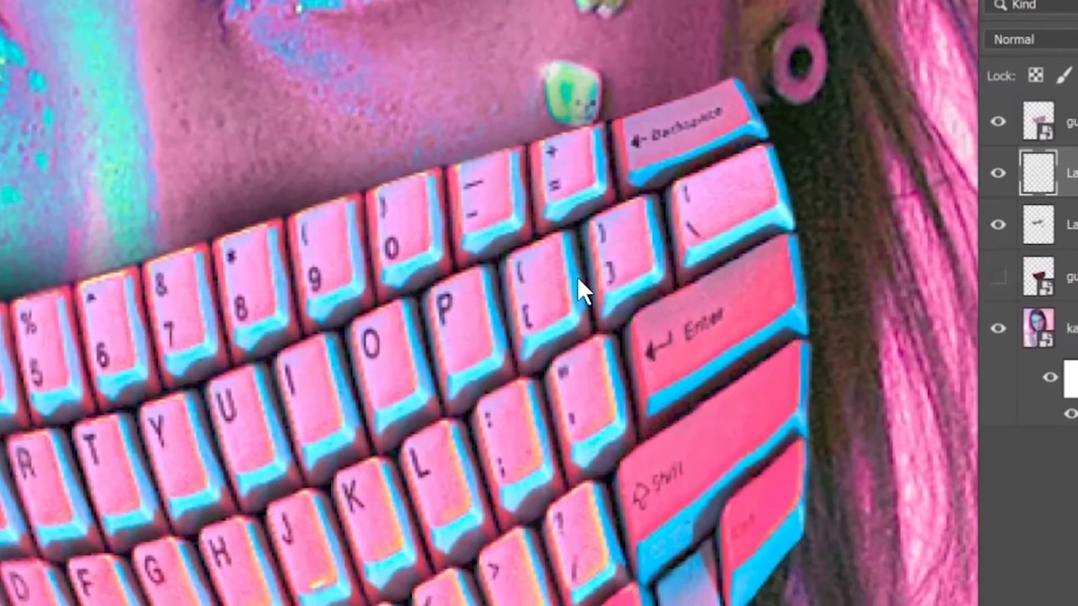
# Move the blank Layer 2 above the keyboard copy with Ctrl+]
pyautogui.hotkey('ctrl', ']')
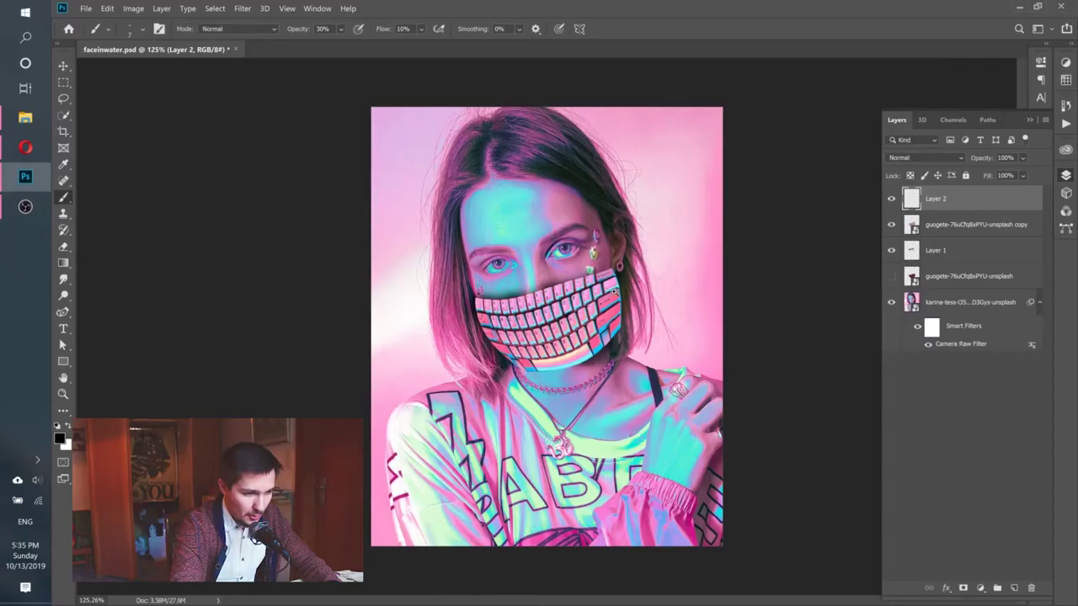
# Paint a soft shadow across the left keys and try a darker blend mode on the grey mask layer
pyautogui.scroll(5, 640, 320)
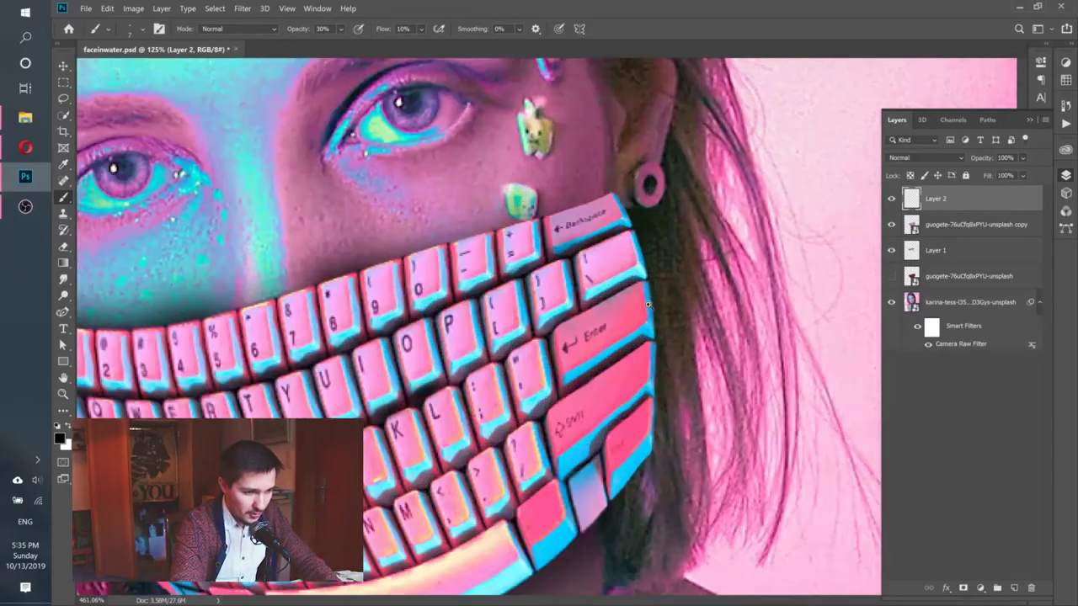
pyautogui.scroll(-2, 464, 320)
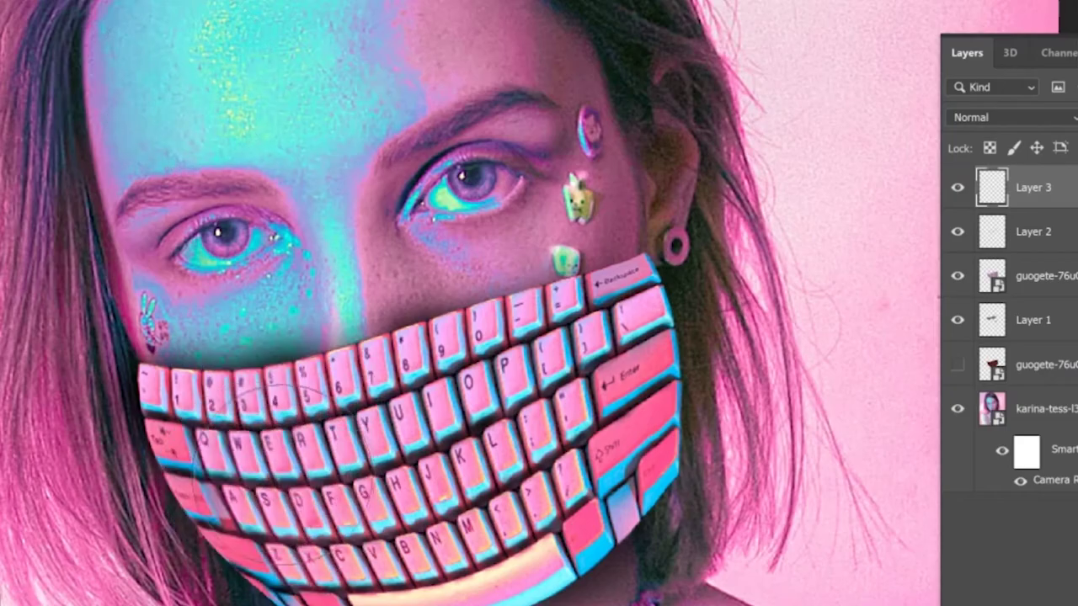
pyautogui.moveTo(278, 455); pyautogui.dragTo(400, 461)
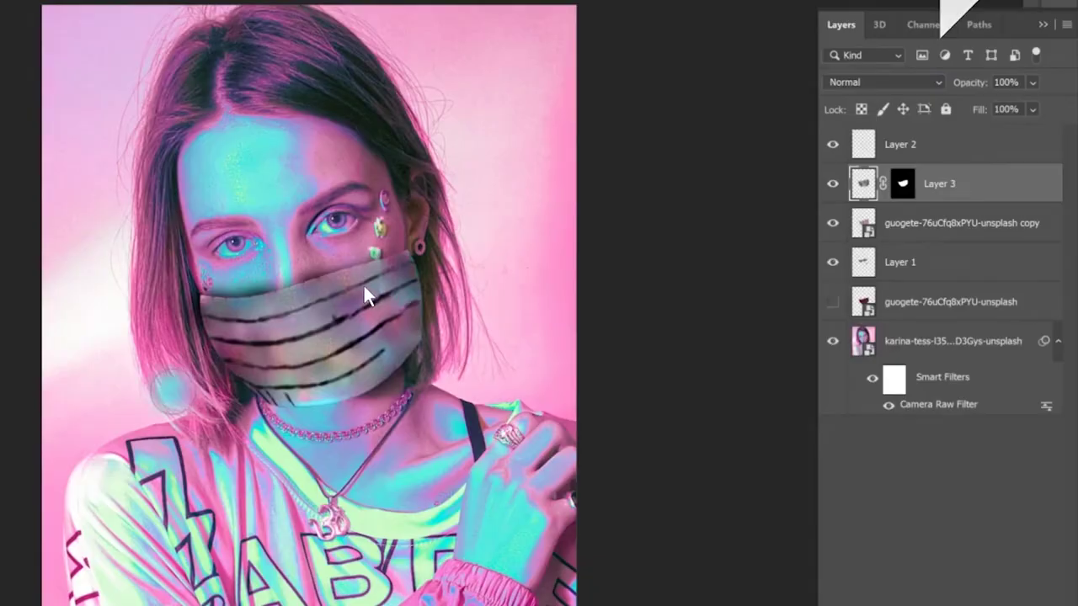
pyautogui.click(839, 88)
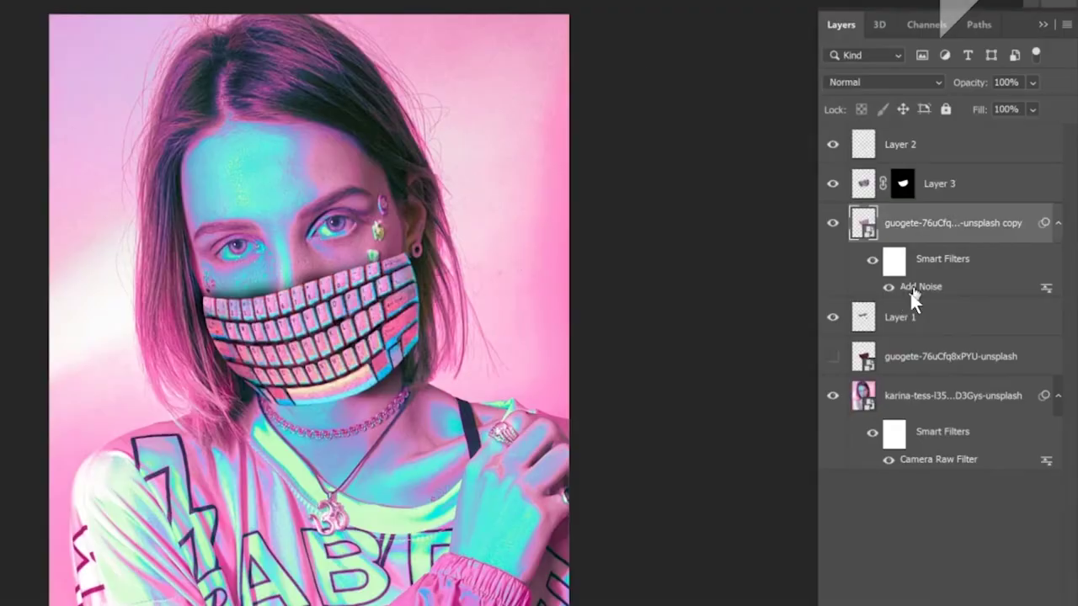
# Change the keyboard's Add Noise filter to 10% with Monochromatic turned off
pyautogui.doubleClick(910, 295)
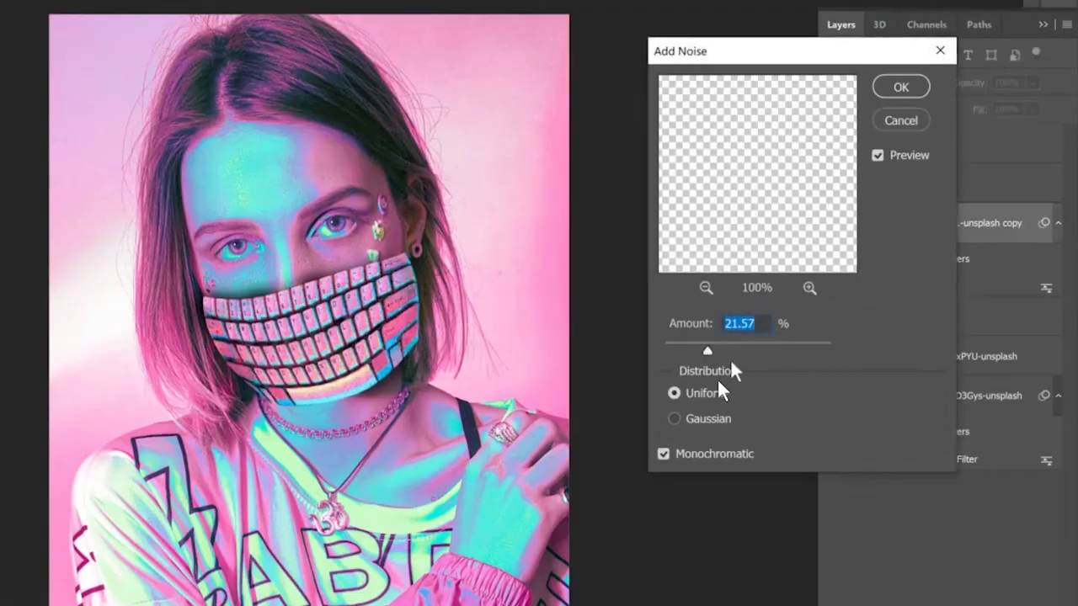
pyautogui.click(665, 454)
pyautogui.doubleClick(732, 324)
pyautogui.write('10')
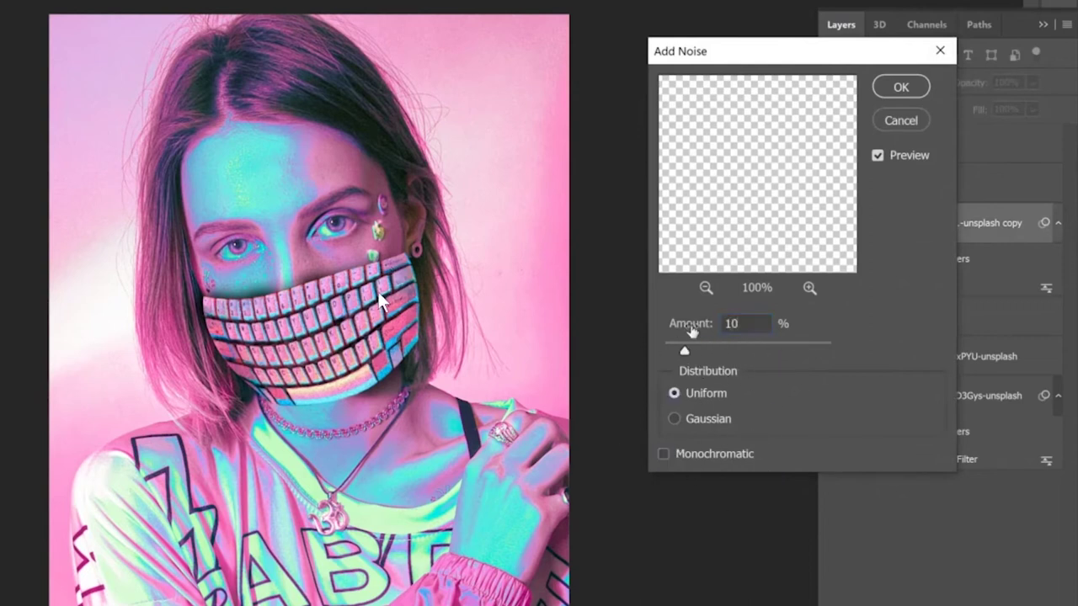
pyautogui.press('Return')
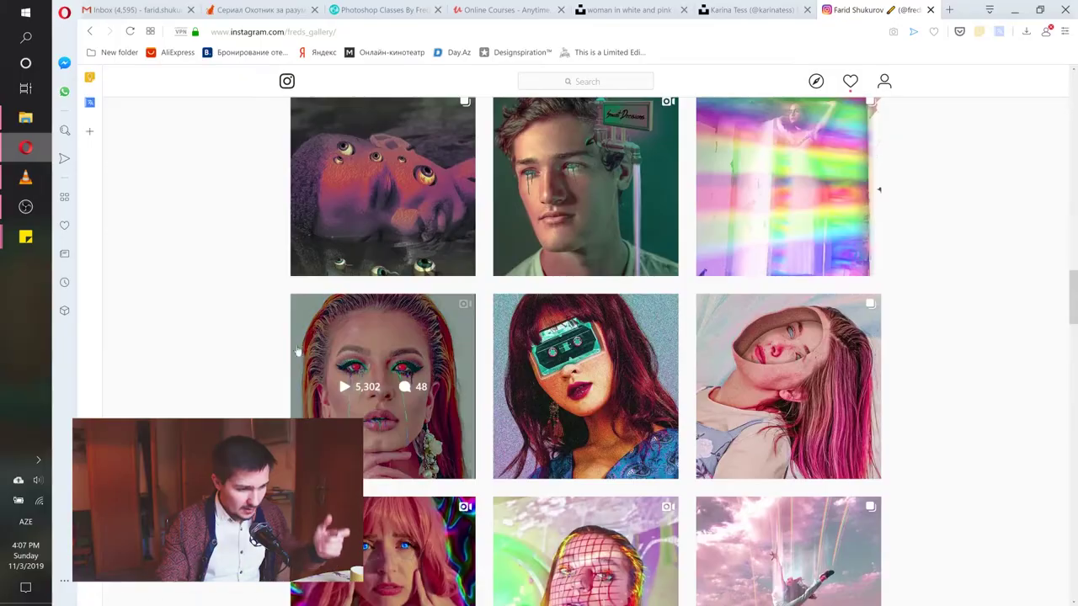
pyautogui.click(326, 345)
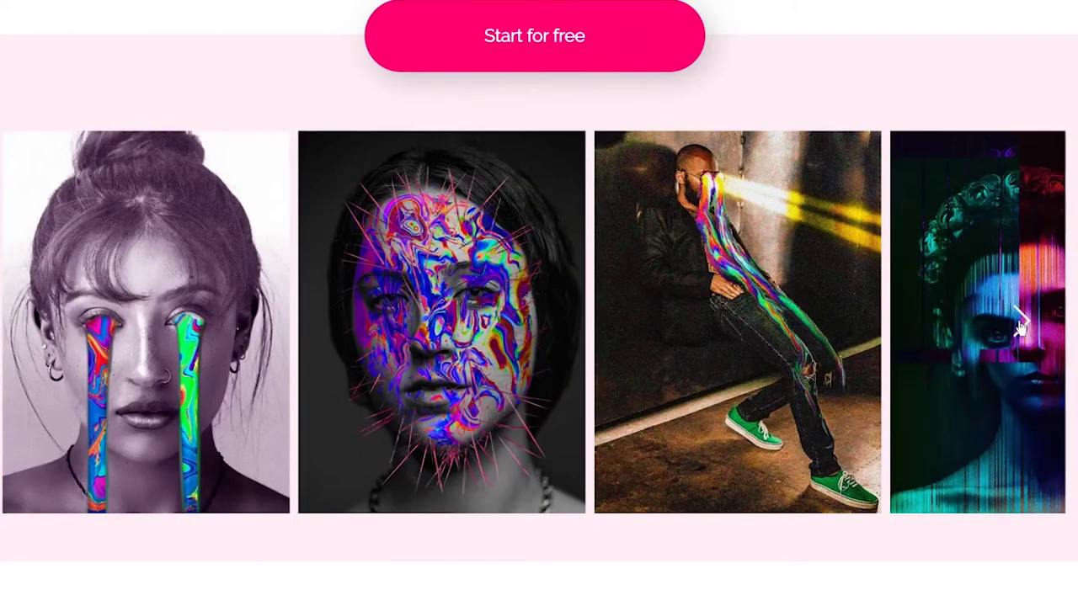
# Advance the example glitch-art portrait gallery by three images
pyautogui.click(1021, 320)
pyautogui.click(1020, 320)
pyautogui.click(1020, 320)
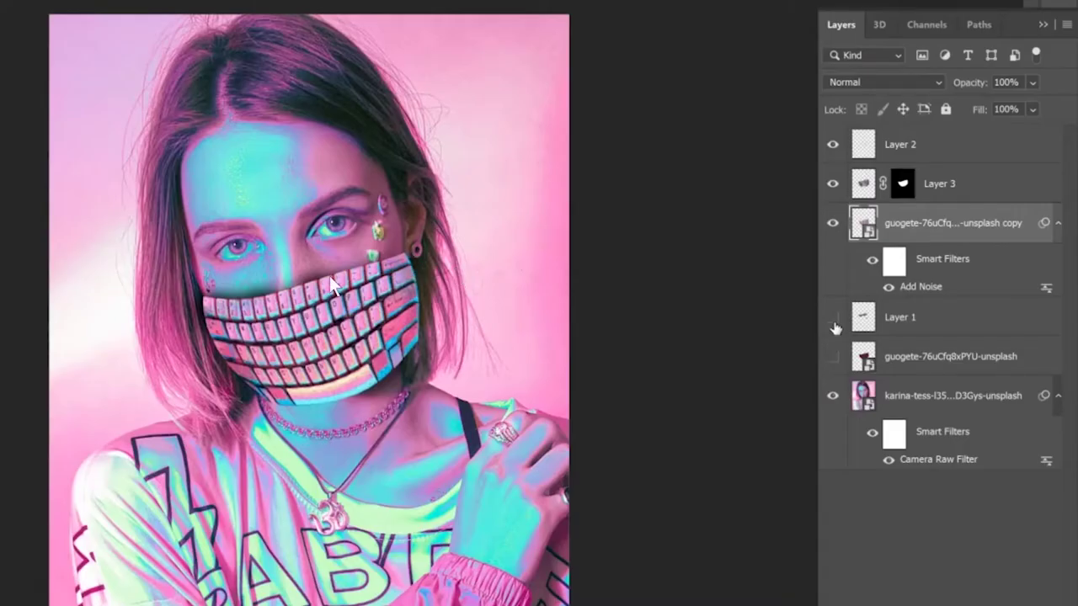
# Duplicate the keyboard layer and nudge the copy up a few pixels over the original
pyautogui.hotkey('alt', '[')
pyautogui.scroll(3, 310, 265)
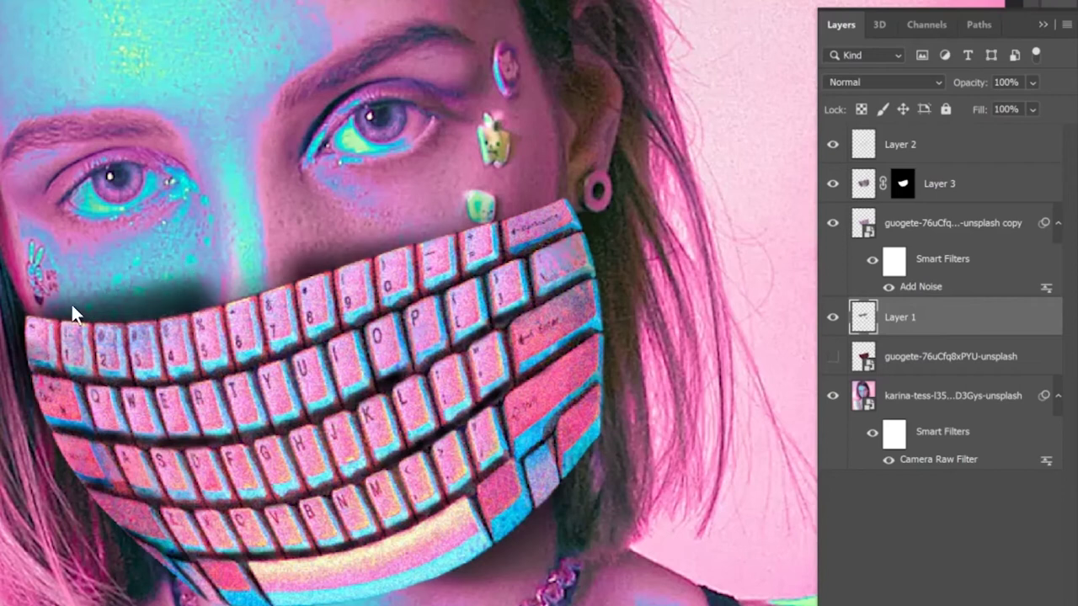
pyautogui.hotkey('ctrl', 'j')
pyautogui.hotkey('ctrl', 't')
pyautogui.moveTo(453, 356); pyautogui.dragTo(453, 355)
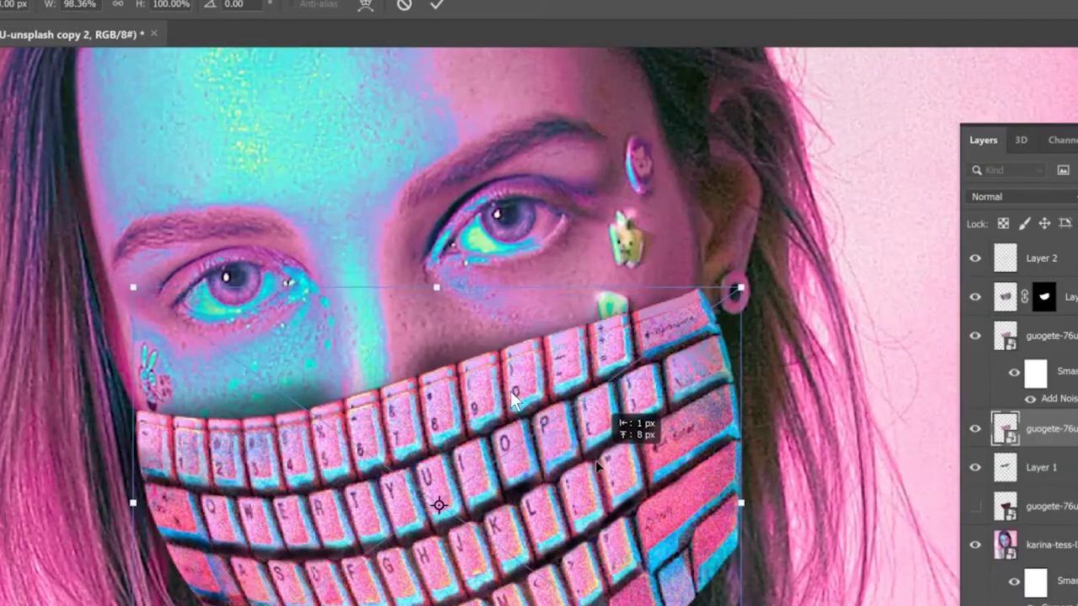
pyautogui.moveTo(597, 464); pyautogui.dragTo(597, 459)
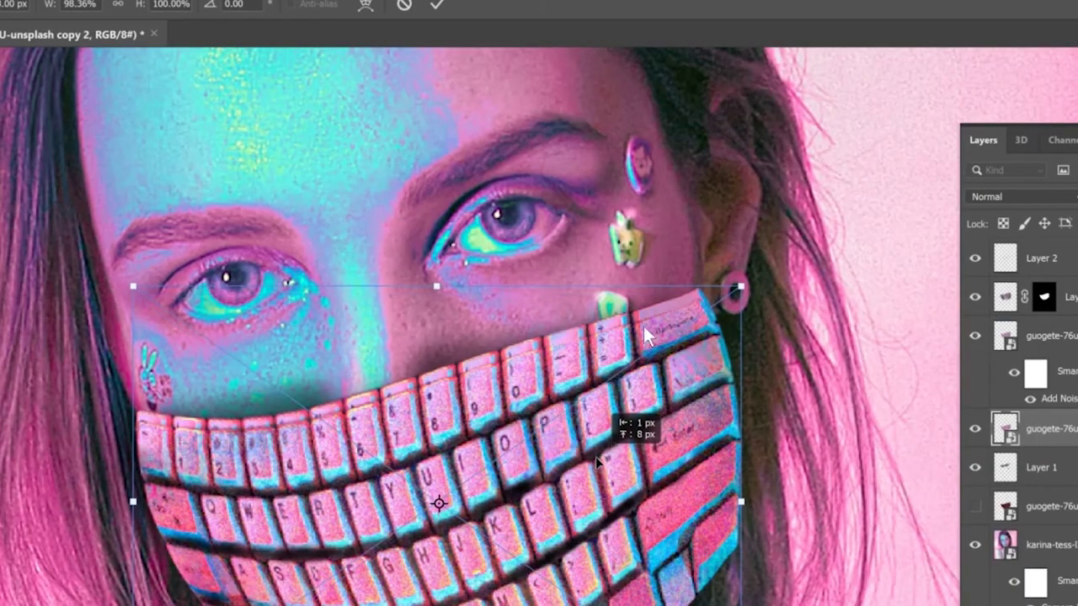
pyautogui.click(435, 5)
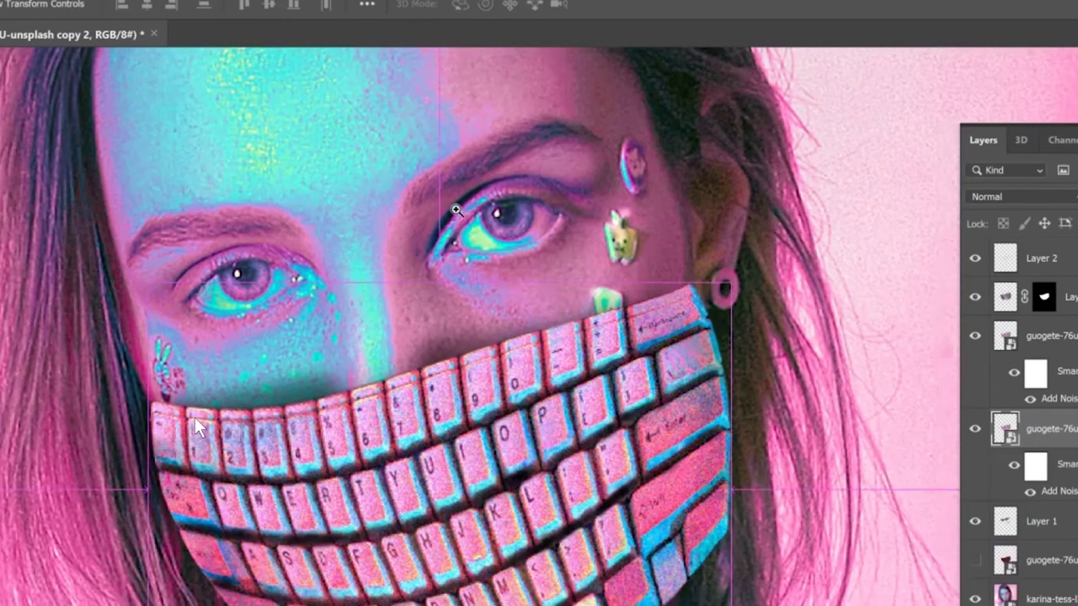
pyautogui.hotkey('ctrl', '-')
pyautogui.hotkey('ctrl', '-')
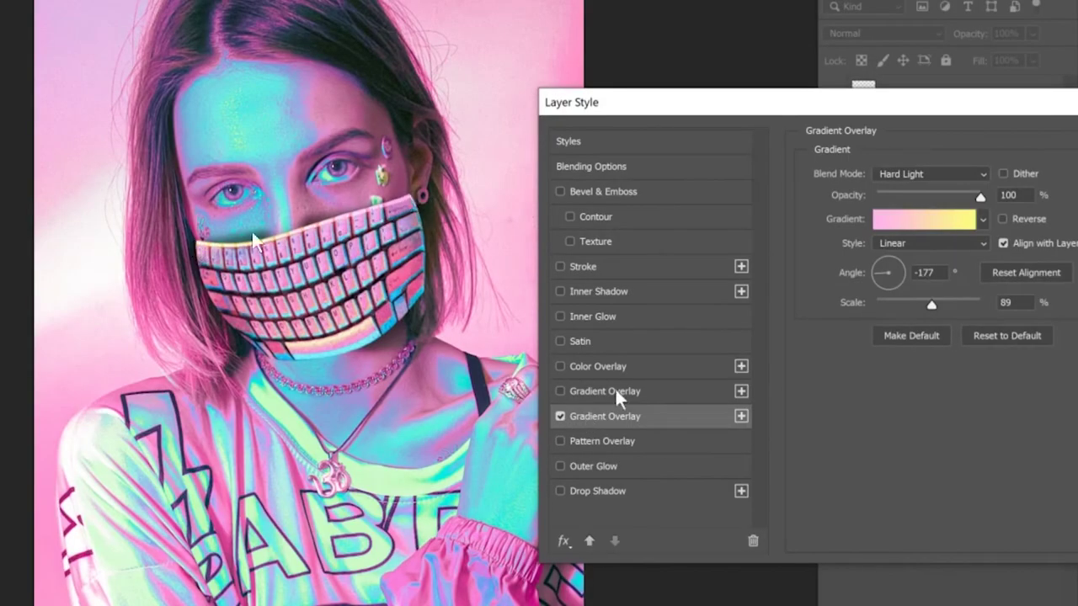
# Try the purple-blue gradient preset on the keyboard copy, then return to the pink-yellow gradient
pyautogui.click(982, 218)
pyautogui.click(894, 349)
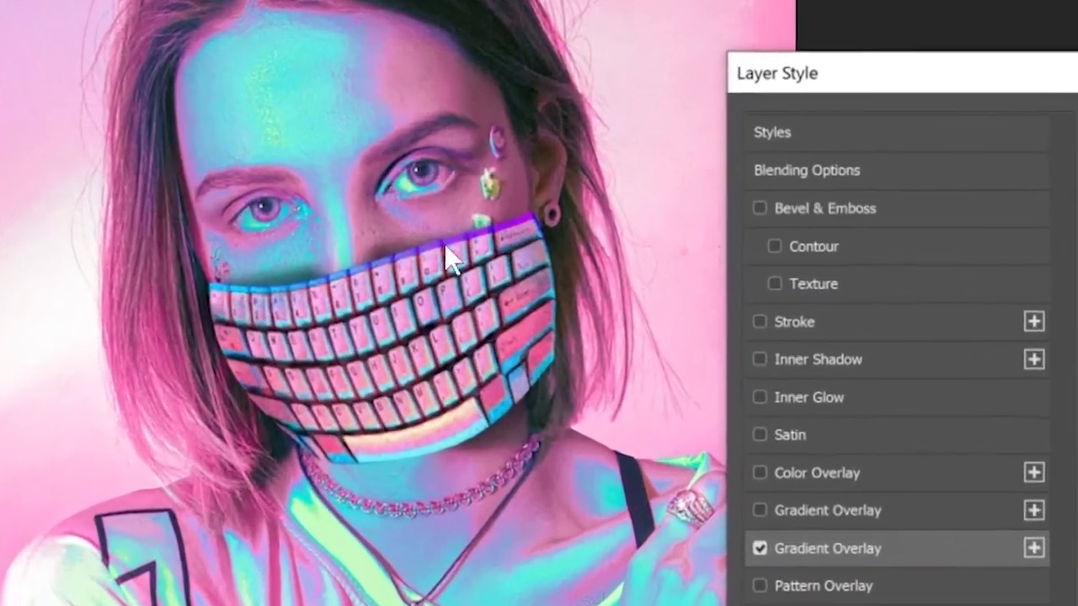
pyautogui.click(888, 402)
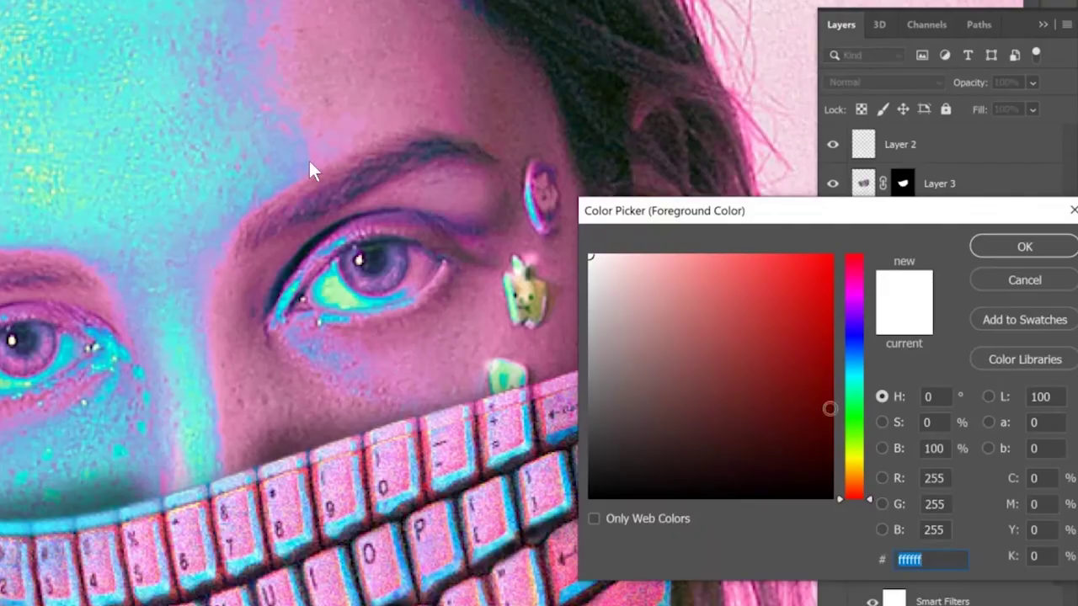
# Set the foreground colour to green #00ff2a and blend the eye-paint layer with Lighten
pyautogui.click(859, 417)
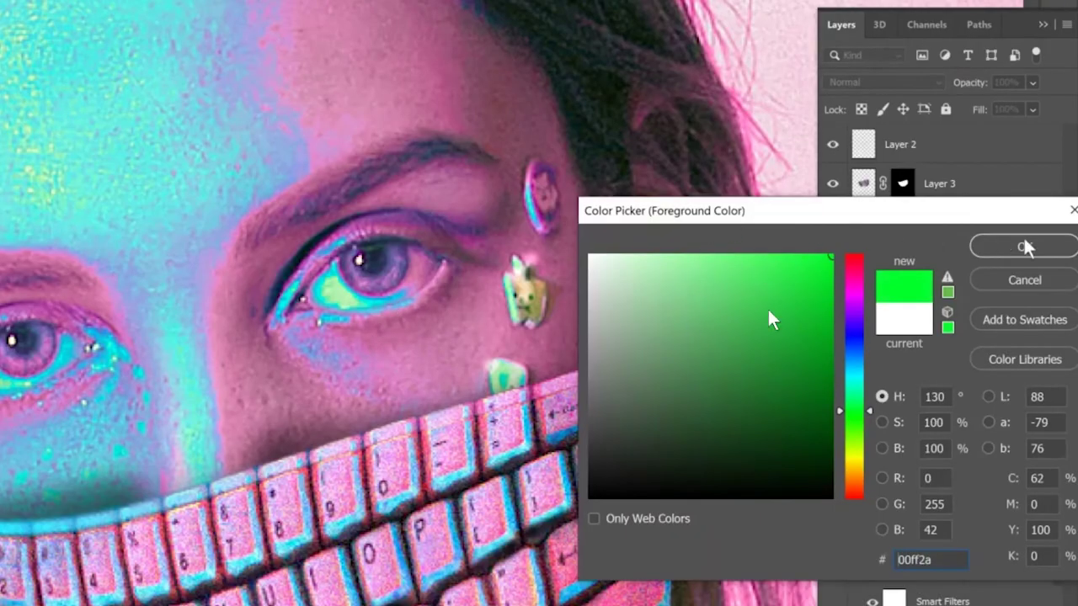
pyautogui.click(1024, 246)
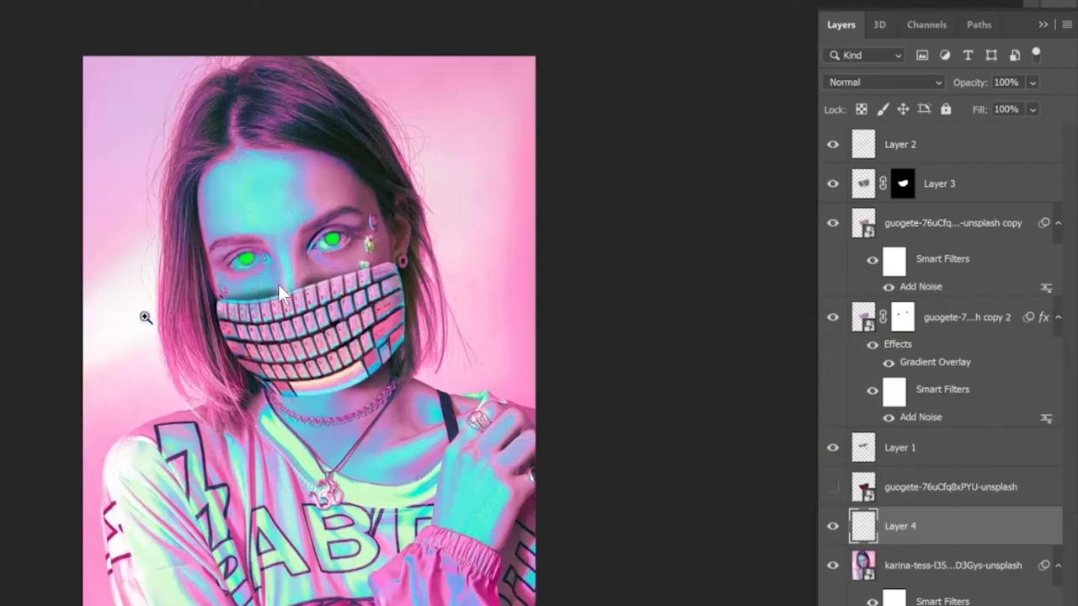
pyautogui.click(1036, 205)
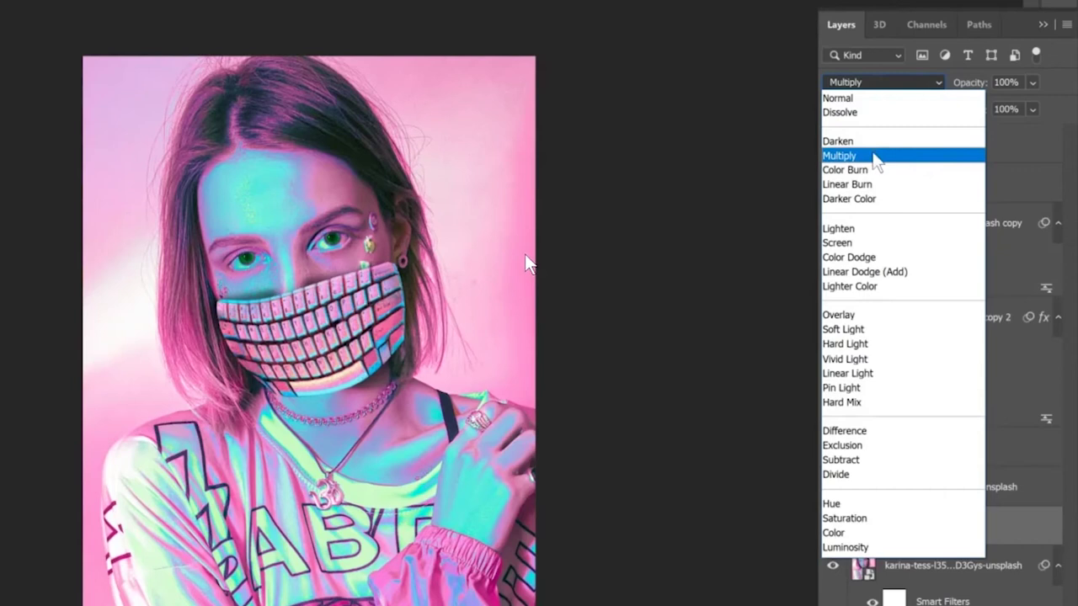
pyautogui.click(852, 229)
pyautogui.scroll(5, 537, 337)
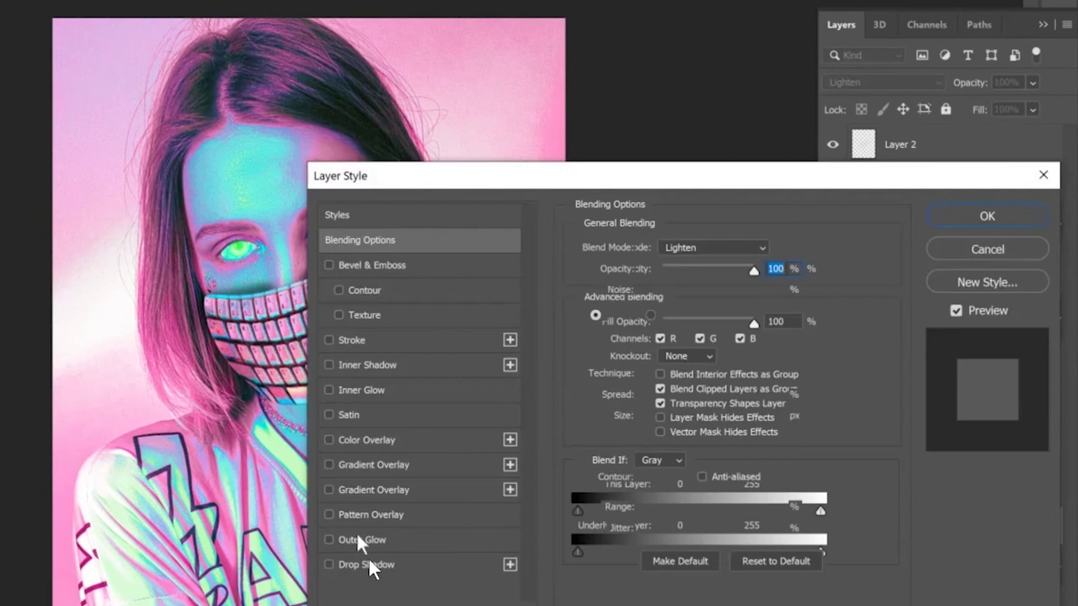
# Give Layer 4's eye paint an Outer Glow coloured green
pyautogui.click(387, 539)
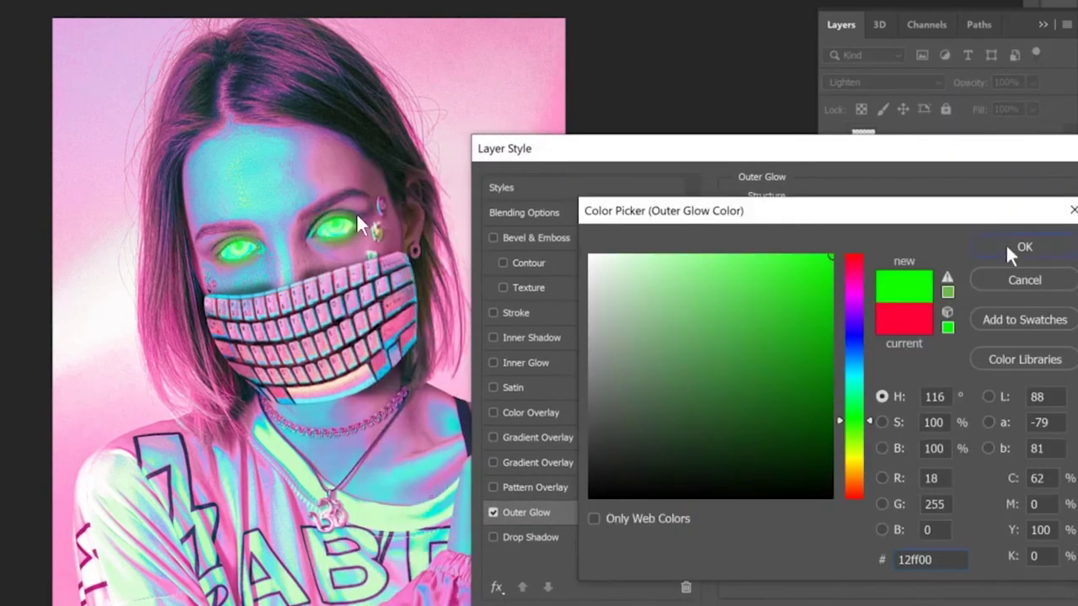
pyautogui.click(1011, 252)
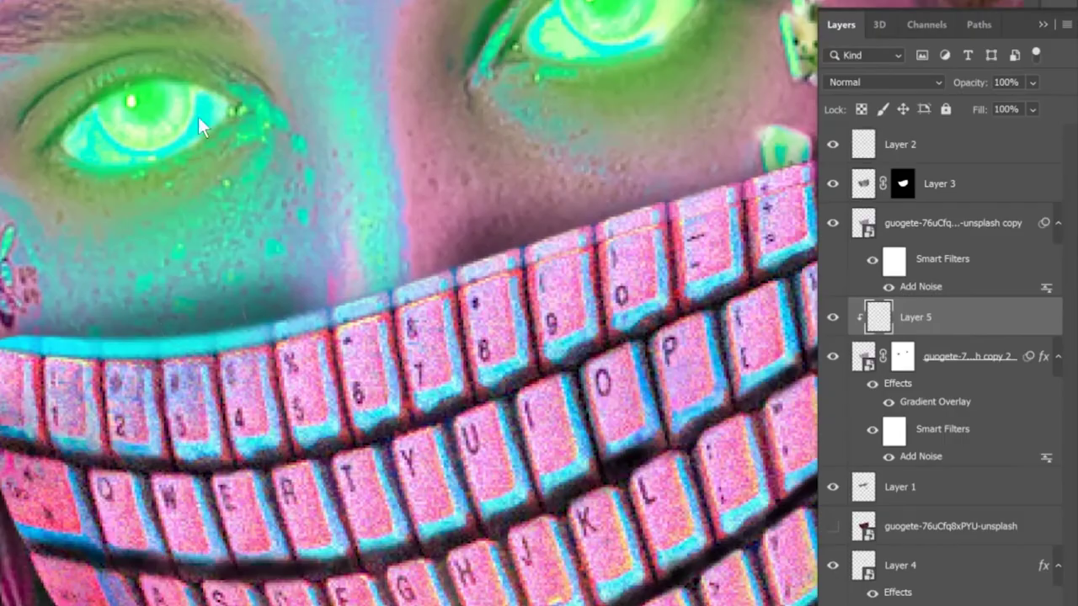
# Scroll down and back up to review the document
pyautogui.scroll(-5, 248, 165)
pyautogui.scroll(4, 265, 247)
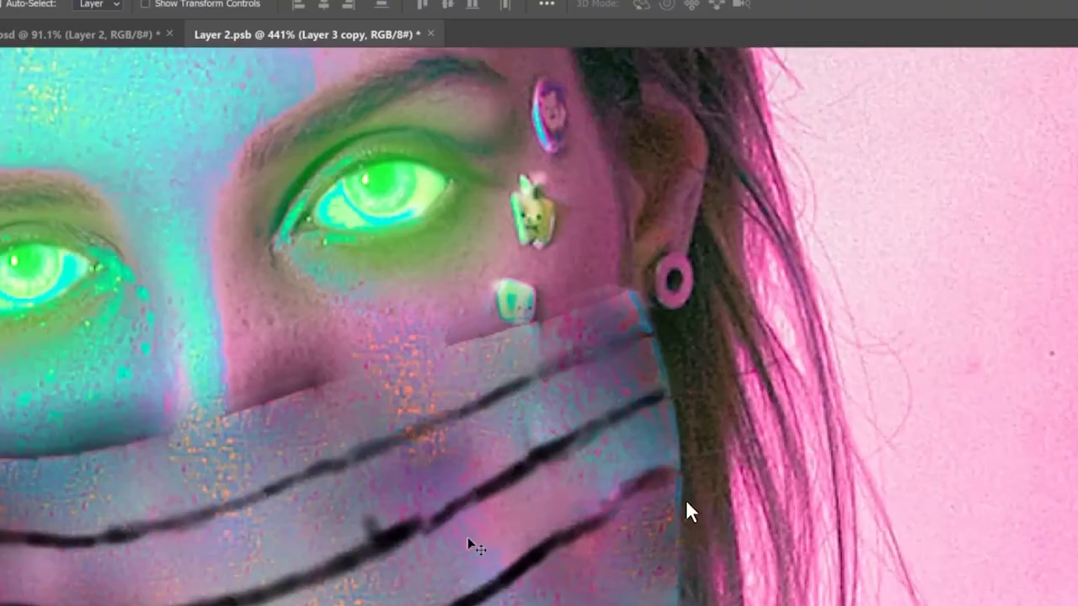
# Move the grey mask copy toward the ear, rotate it about -48°, and mask out the keyboard overlap
pyautogui.moveTo(686, 499); pyautogui.dragTo(915, 385)
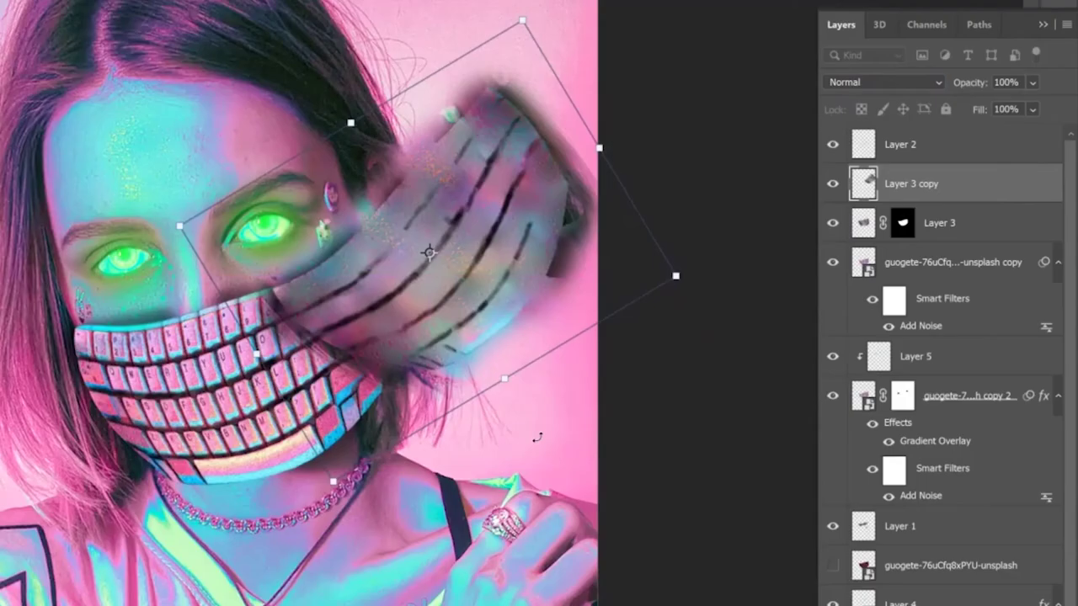
pyautogui.moveTo(586, 402); pyautogui.dragTo(581, 389)
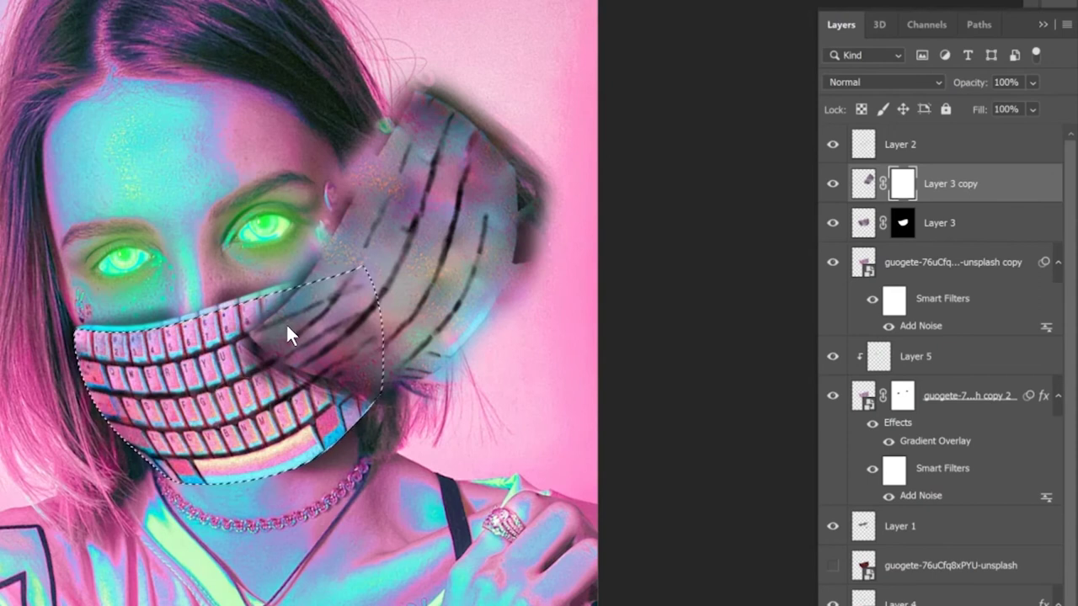
pyautogui.moveTo(244, 363); pyautogui.dragTo(362, 286)
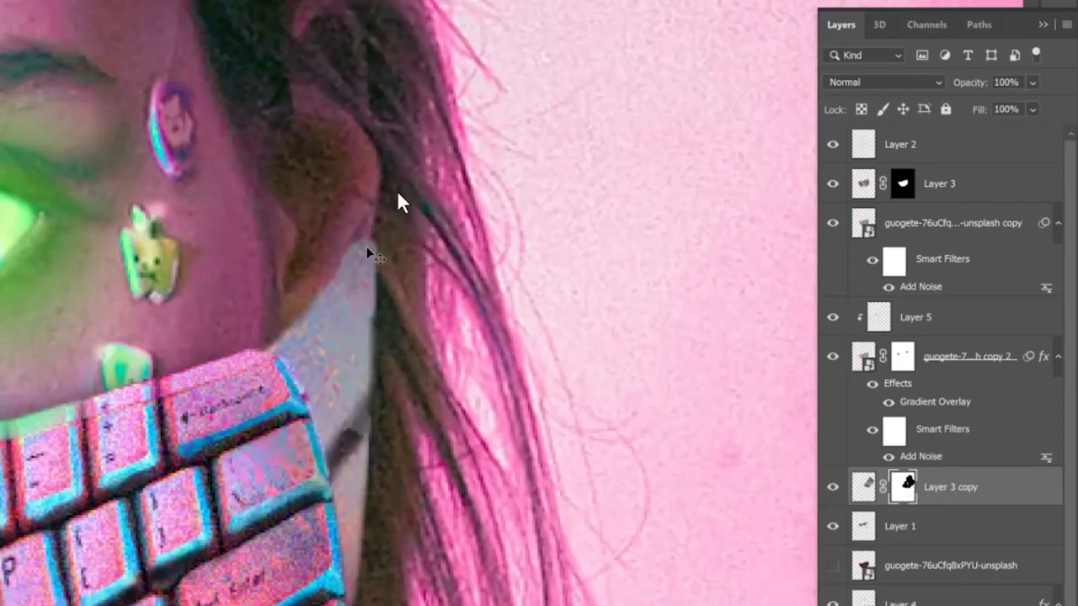
pyautogui.moveTo(369, 229); pyautogui.dragTo(379, 213)
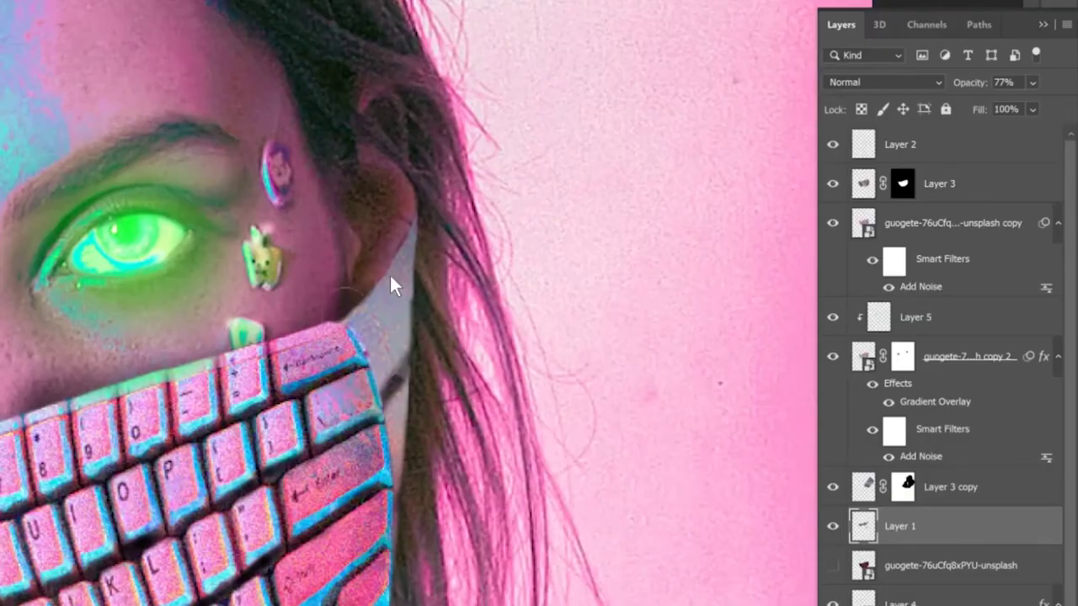
# Scroll to view the whole portrait with the strapped keyboard mask
pyautogui.scroll(-5, 589, 257)
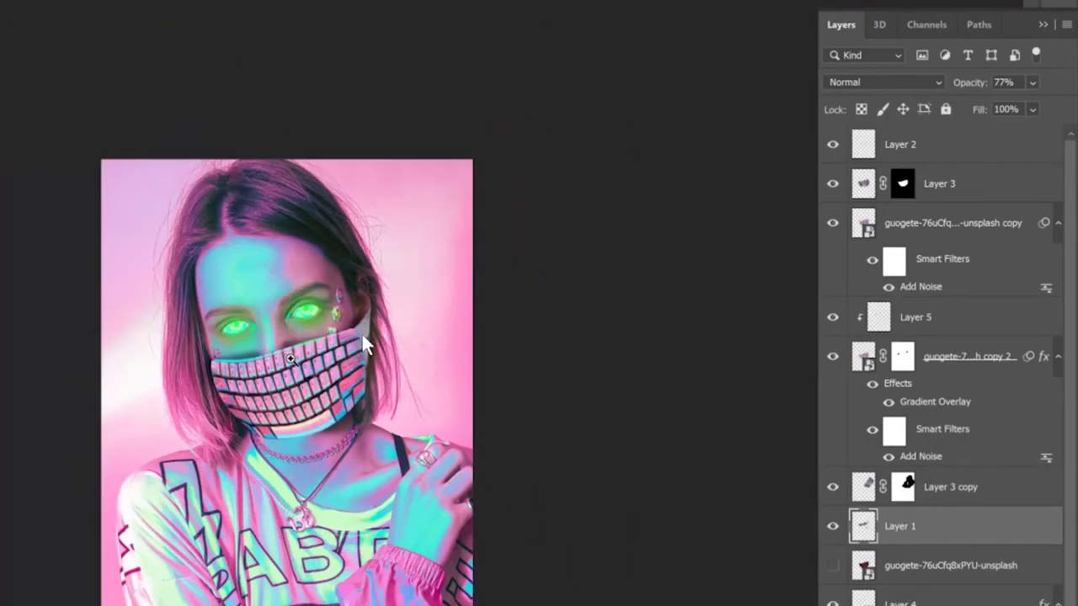